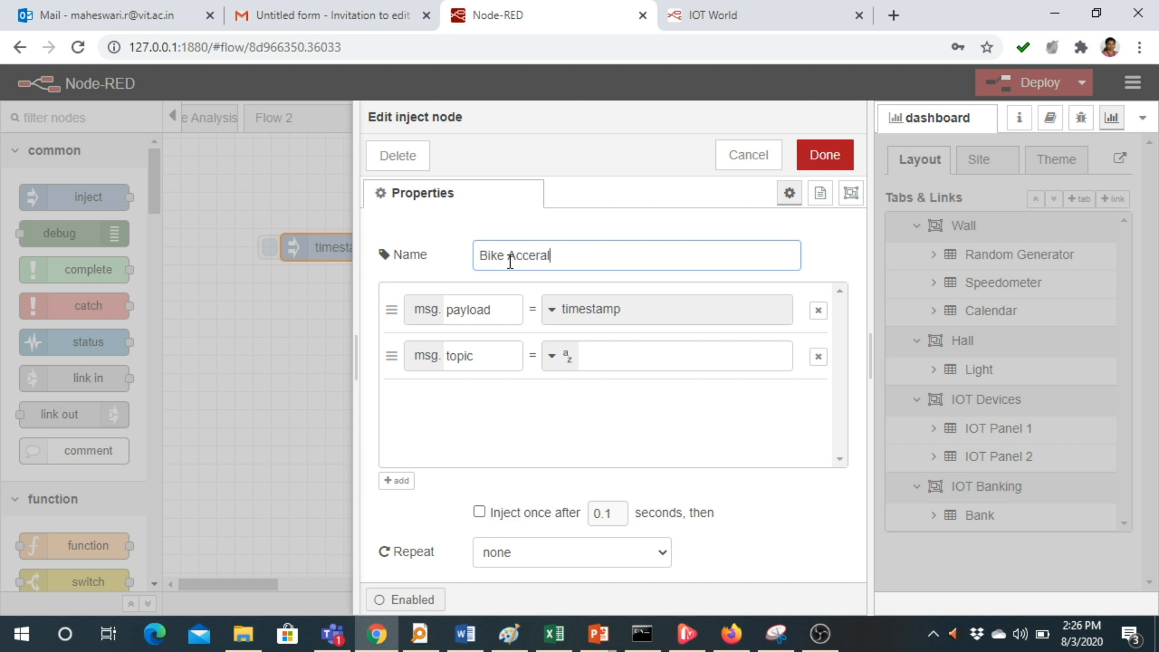
Name the inject node Bike Accerlator, set it to repeat at an interval of every 2 seconds, and save it.
key("BackSpace")
key("BackSpace")
type("lator")
left_click(498, 562)
left_click(507, 495)
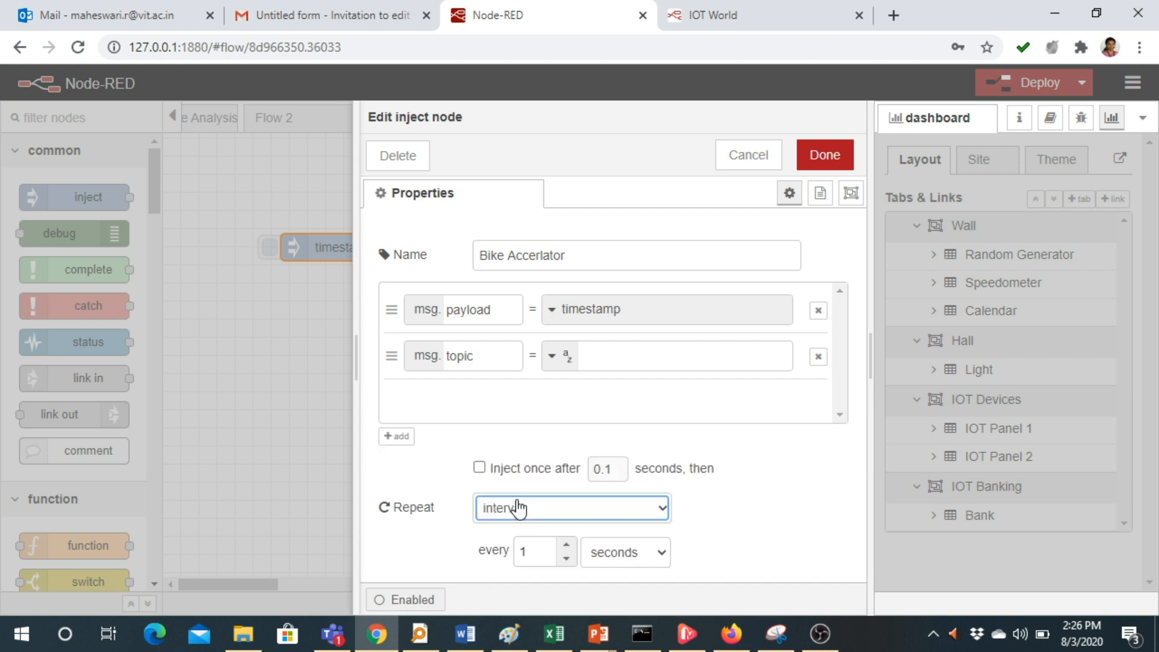
left_click(566, 544)
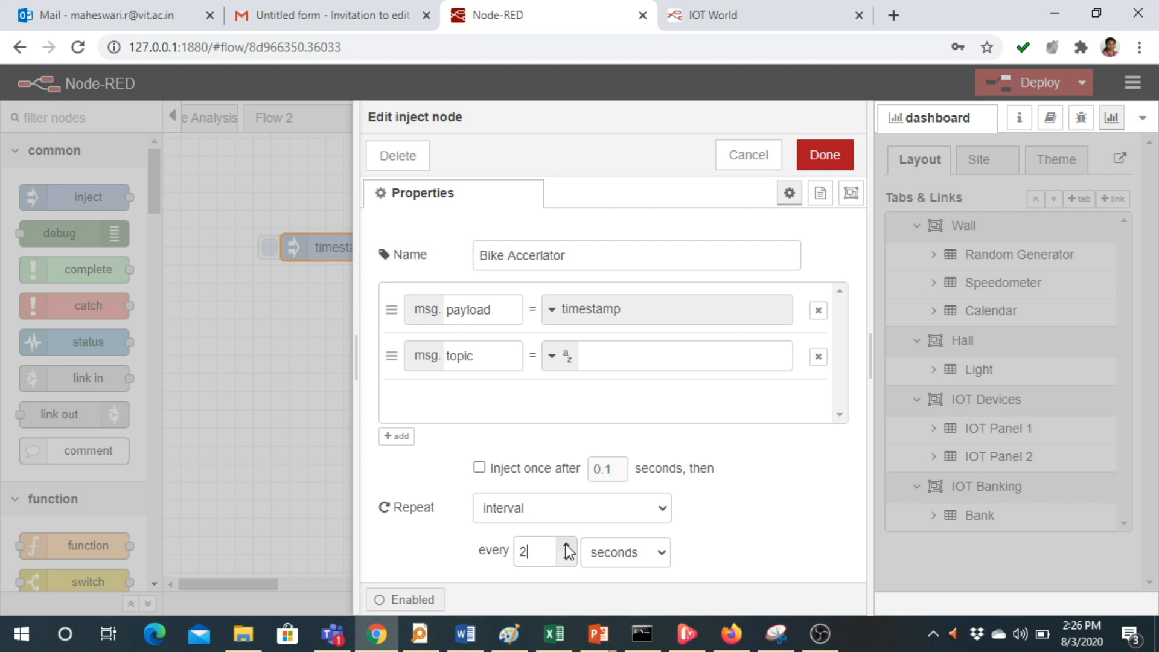
left_click(826, 156)
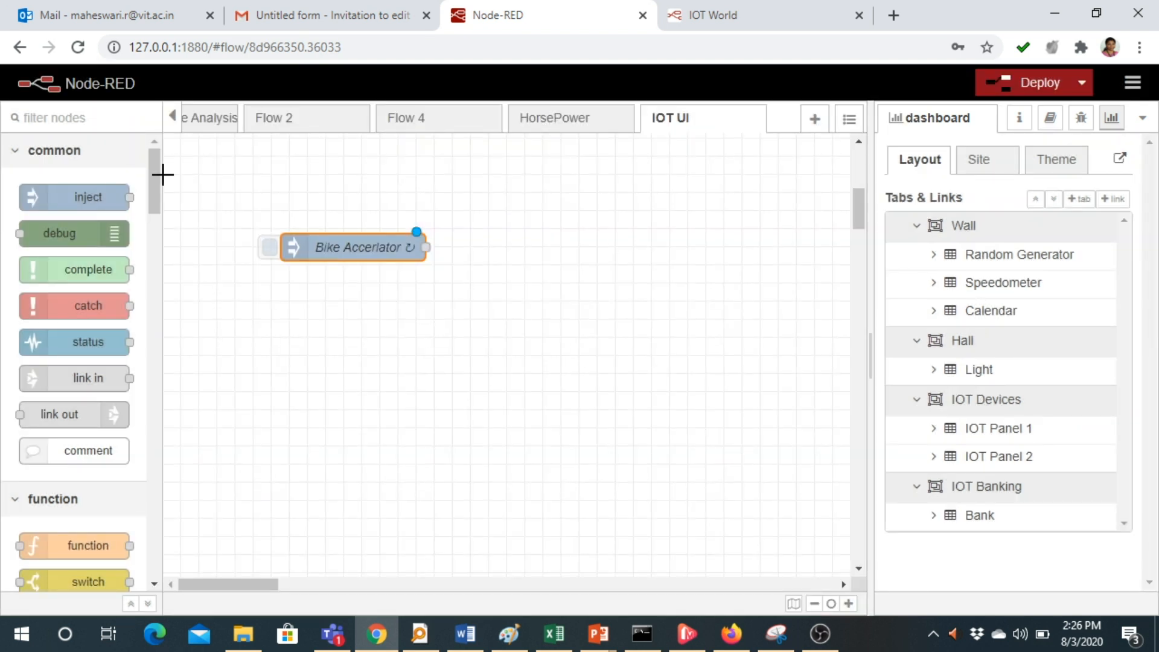
Add a gauge node beside the Bike Accerlator node and begin a new dashboard group for it.
left_click_drag(157, 186, 153, 545)
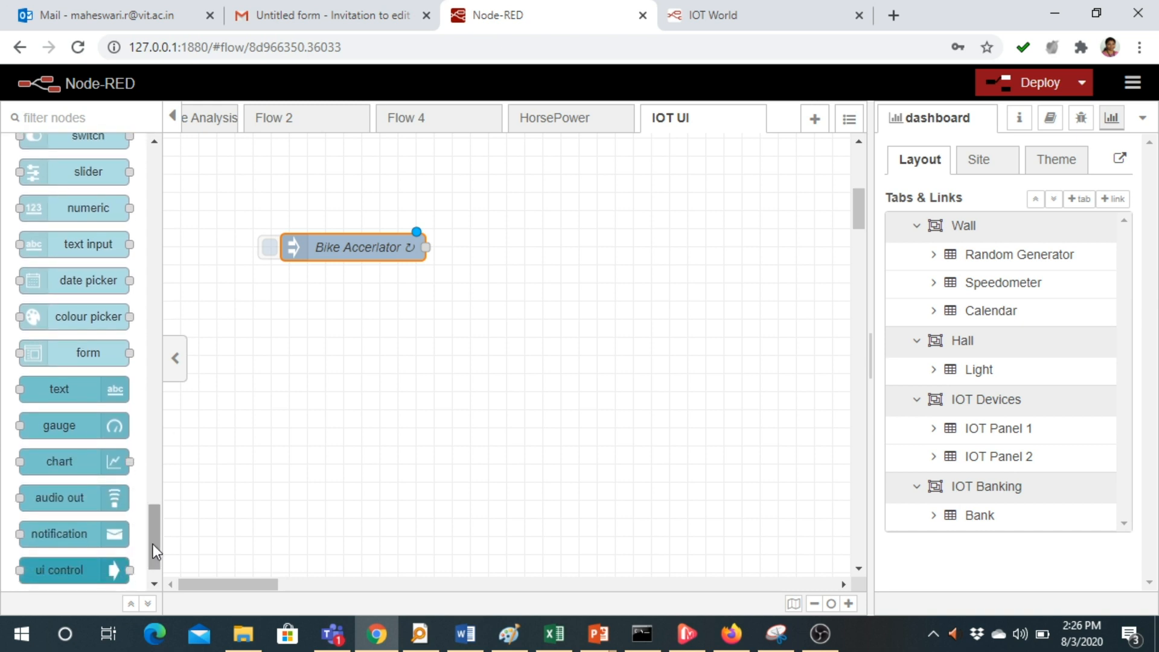
left_click_drag(93, 427, 622, 302)
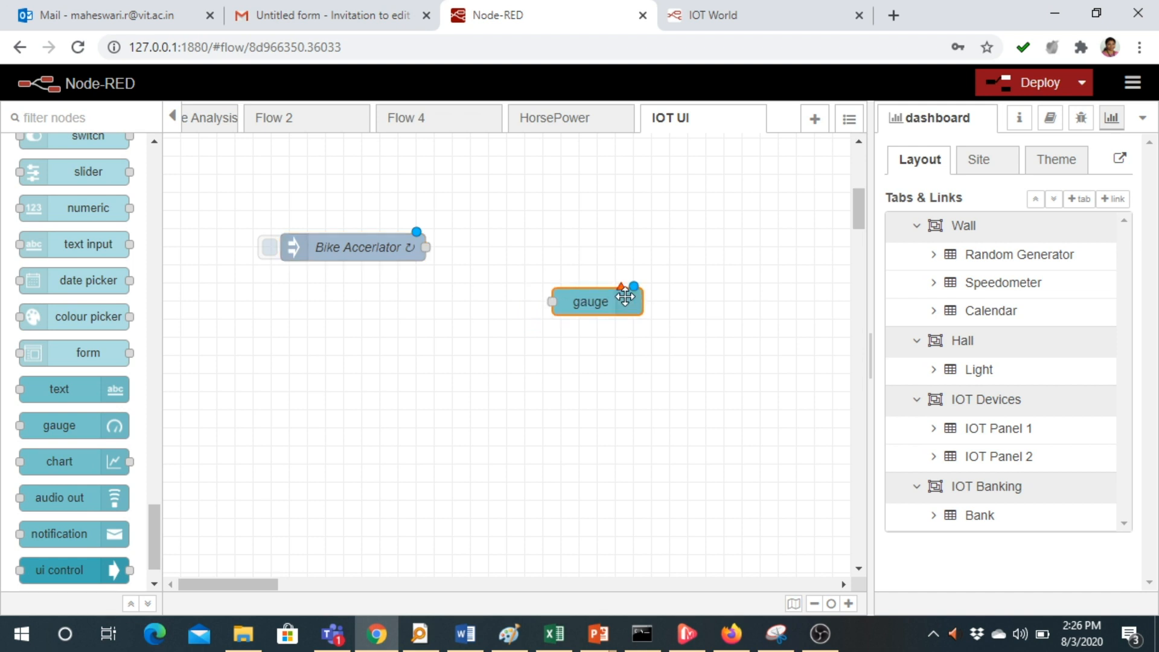
double_click(602, 302)
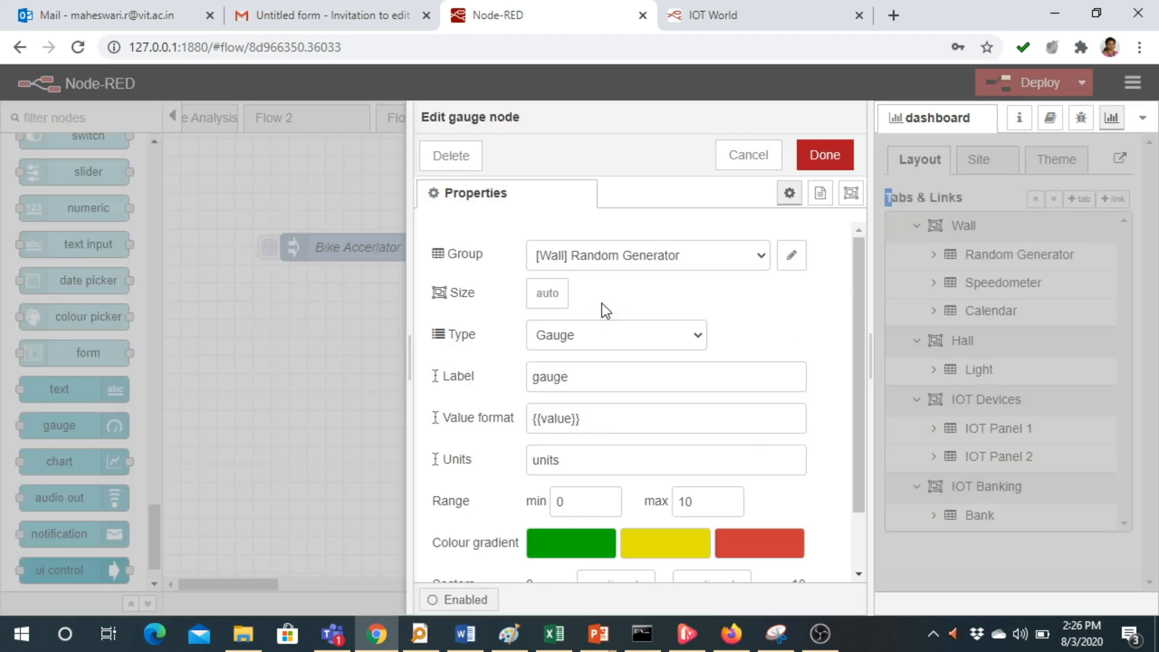
left_click(760, 260)
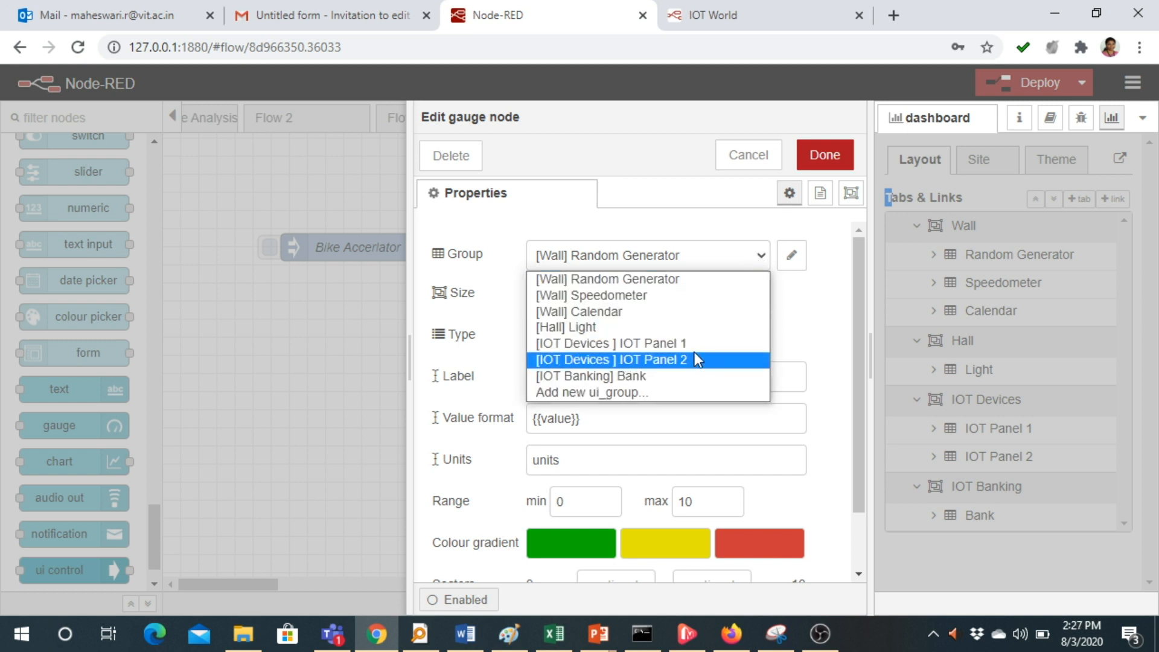
left_click(669, 392)
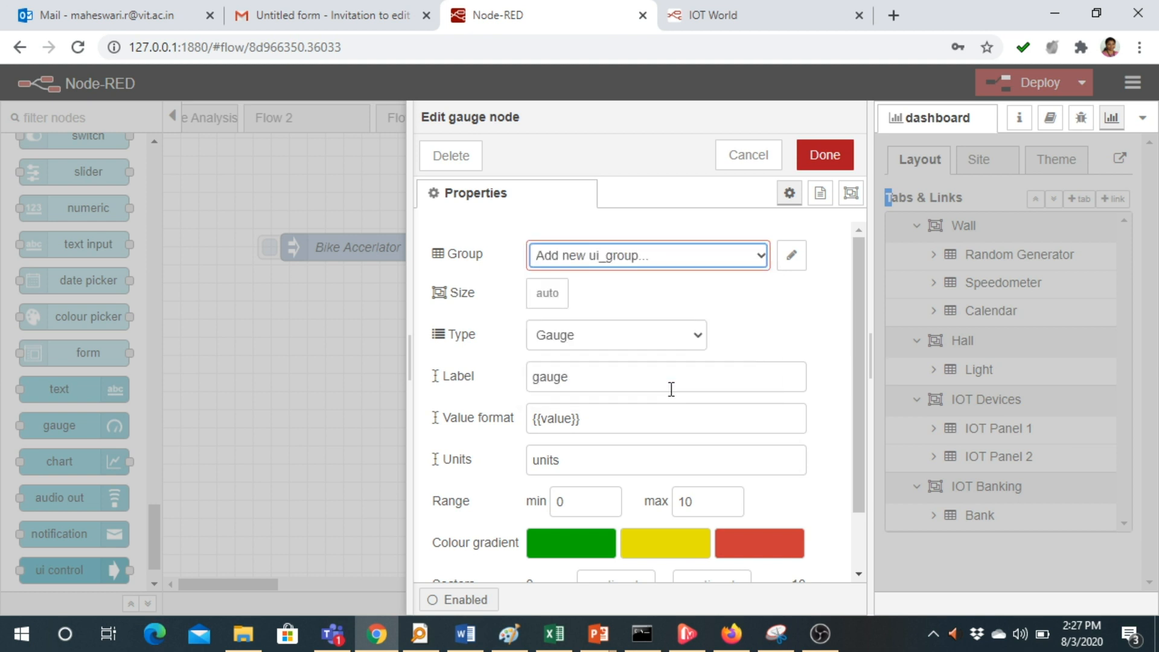
left_click(792, 257)
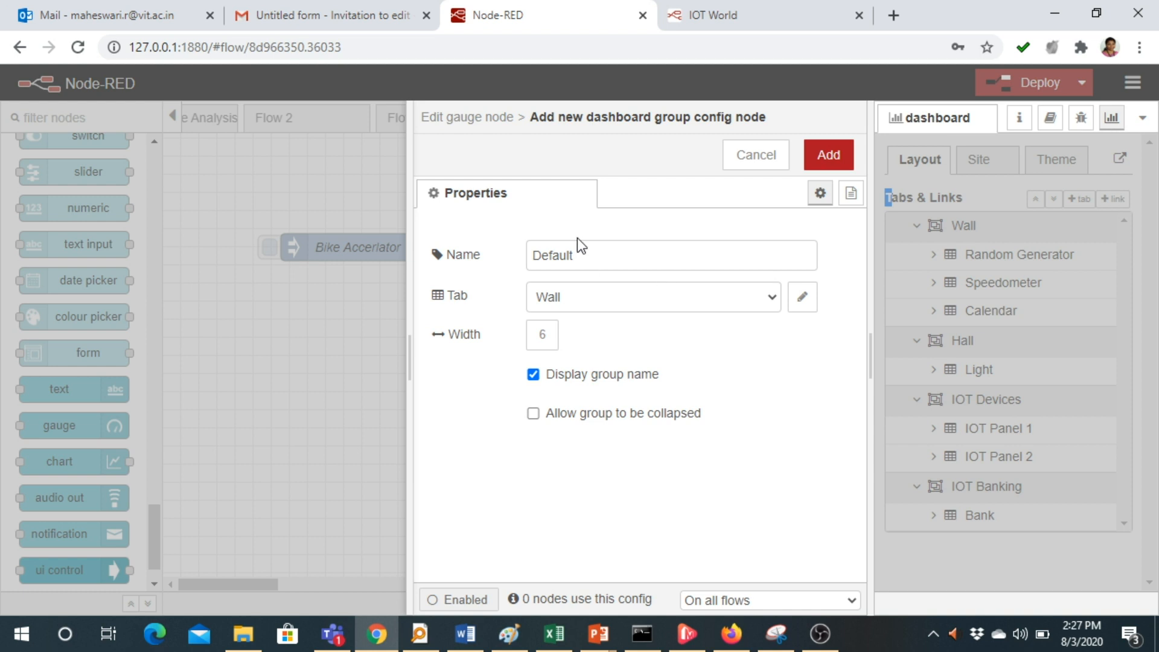
Name the new dashboard group Bike.
left_click(584, 254)
key("BackSpace")
key("BackSpace")
key("BackSpace")
key("BackSpace")
key("BackSpace")
key("BackSpace")
type("BiKE")
key("BackSpace")
key("BackSpace")
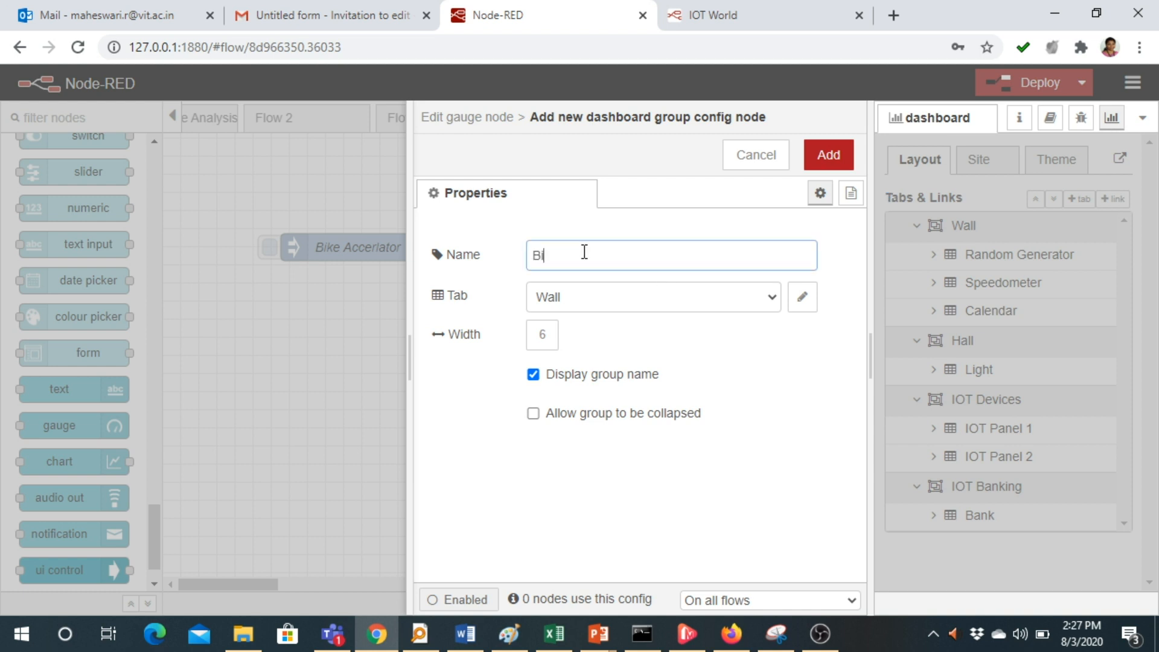
type("ke")
Create a new dashboard tab named Bike UI for the Bike group and add the group to the gauge.
left_click(774, 300)
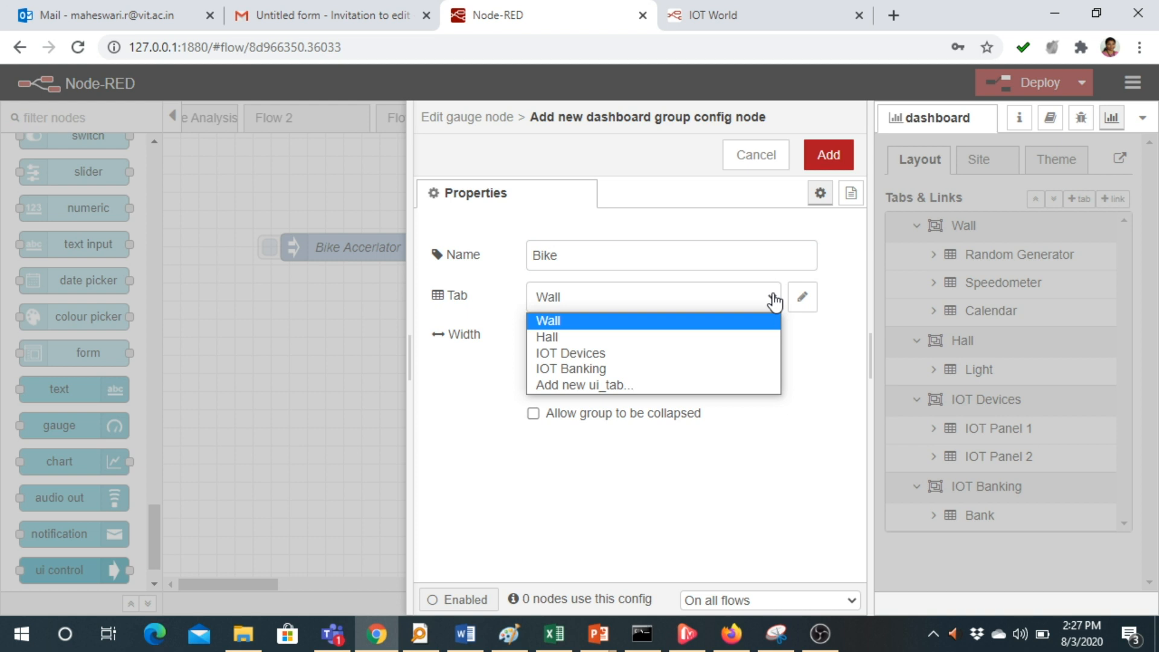
left_click(680, 388)
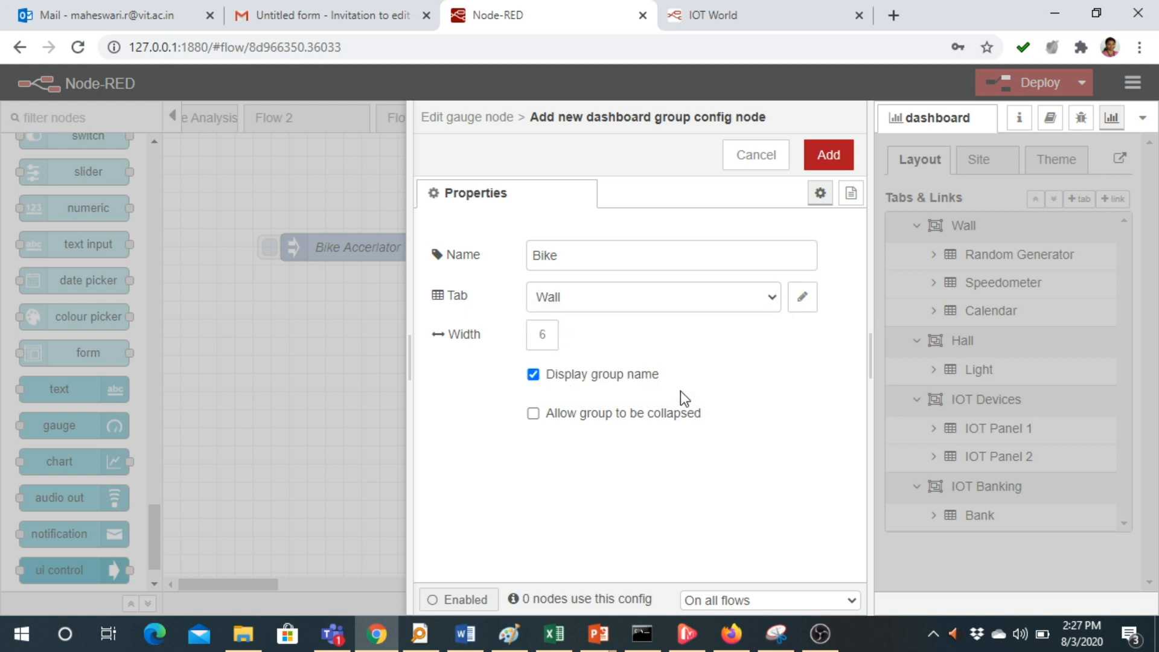
left_click(803, 298)
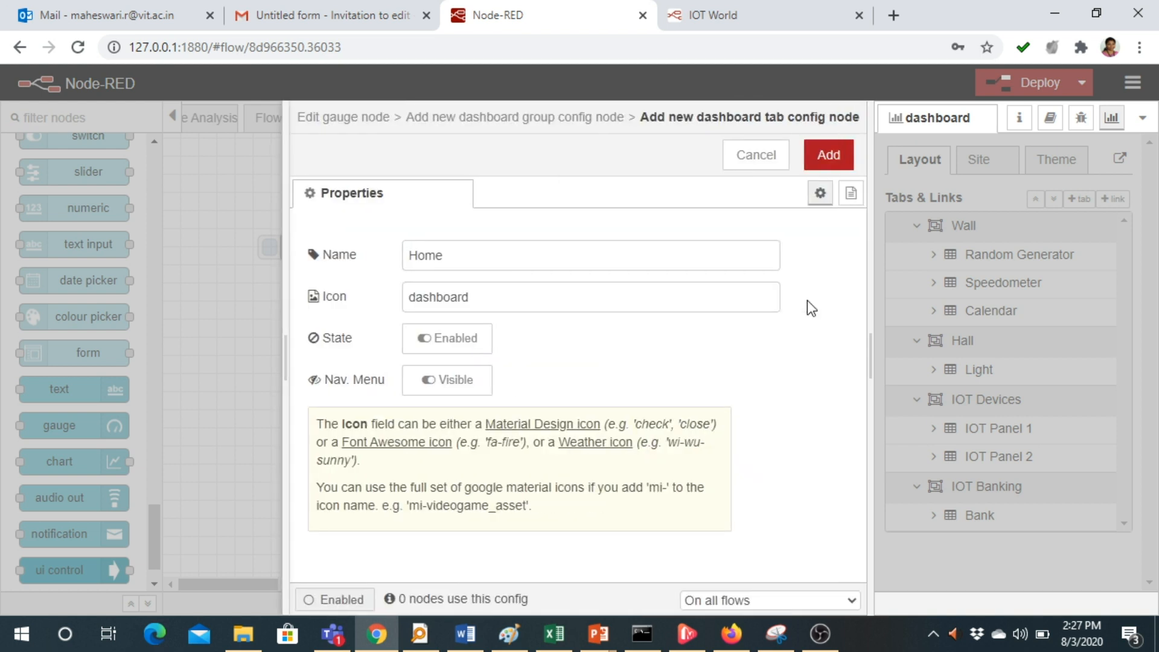
double_click(421, 259)
left_click(449, 257)
key("BackSpace")
key("BackSpace")
key("BackSpace")
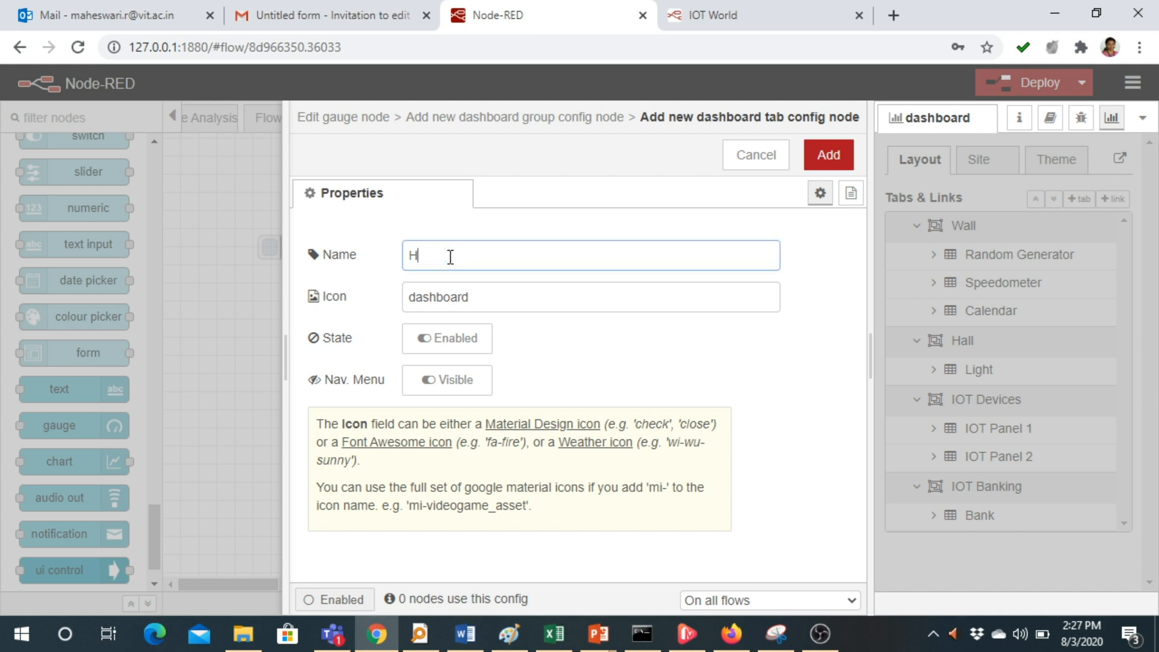
key("BackSpace")
type("Bike Wo")
key("BackSpace")
key("BackSpace")
key("BackSpace")
type("UI")
left_click(830, 155)
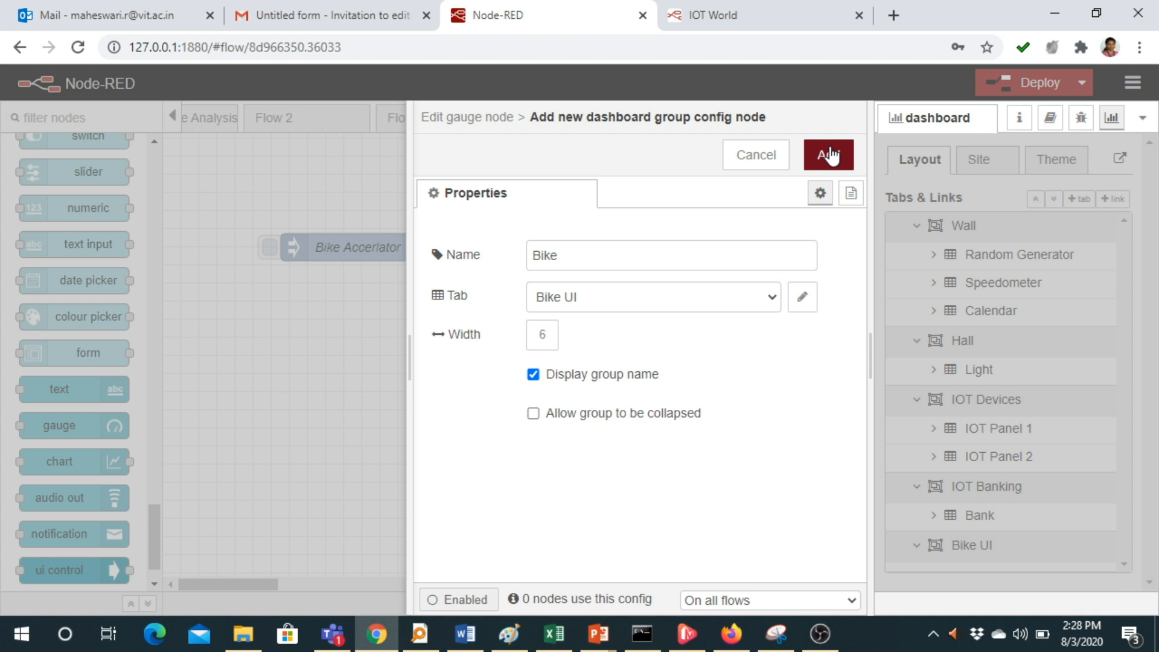
left_click(833, 152)
Set the gauge's type to Compass and its range maximum to 100.
left_click(556, 336)
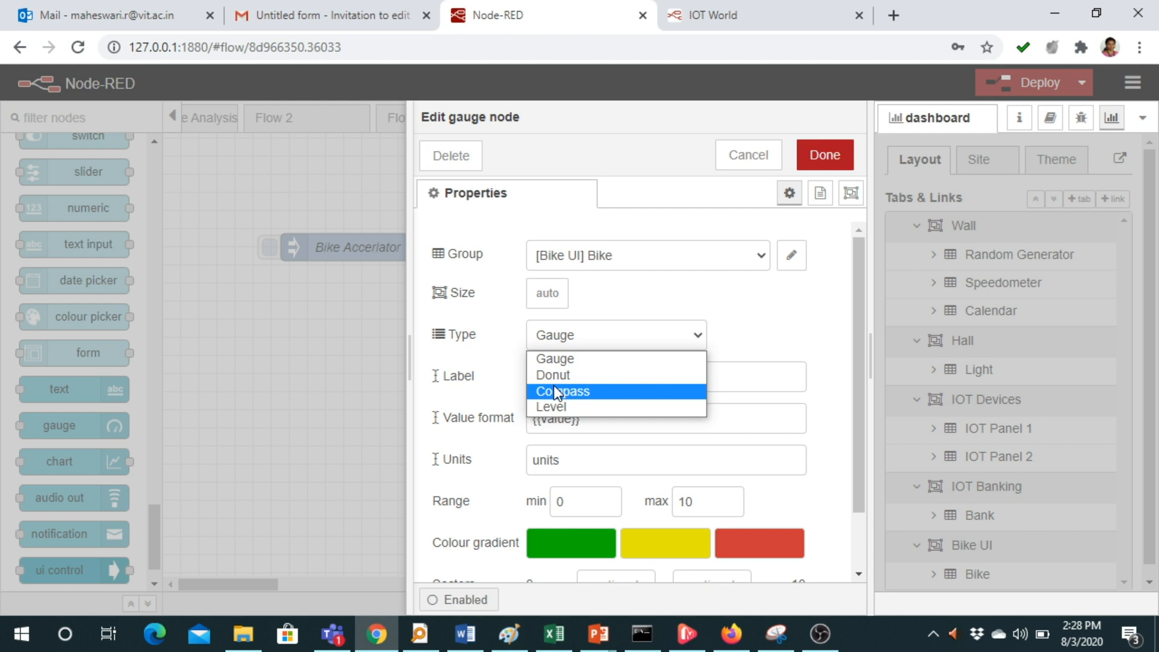
left_click(555, 390)
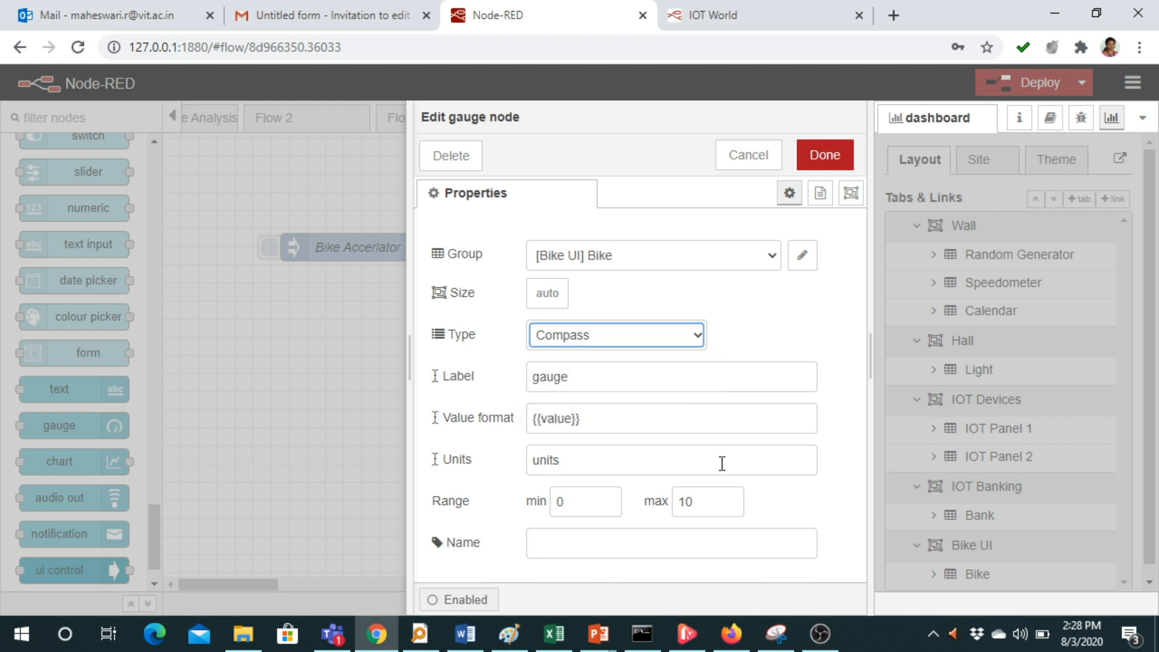
left_click(695, 501)
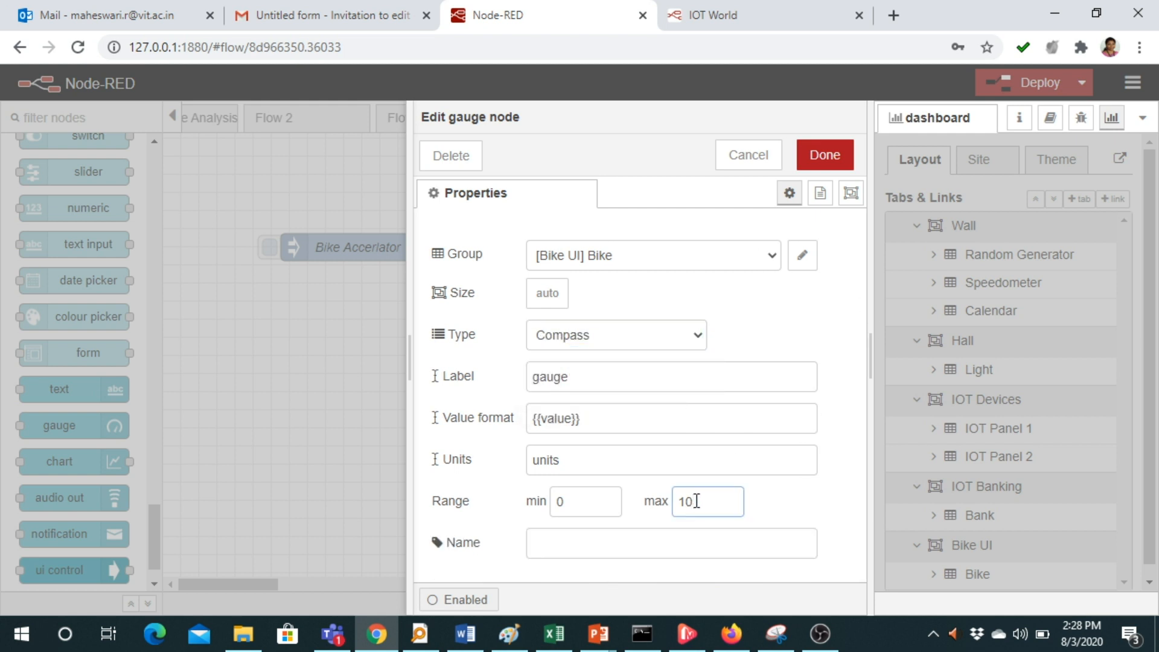
type("0")
left_click_drag(873, 357, 863, 414)
Change the gauge's label to Speedometer.
left_click(527, 545)
left_click(575, 384)
key("BackSpace")
key("BackSpace")
key("BackSpace")
key("BackSpace")
key("BackSpace")
type("sPEED")
key("BackSpace")
key("BackSpace")
key("BackSpace")
key("BackSpace")
key("BackSpace")
type("SPee")
key("BackSpace")
key("BackSpace")
key("BackSpace")
type("peedometer")
Copy the Speedometer label into the gauge's name and save the gauge node.
key("shift+Left")
key("shift+Left")
key("shift+Left")
key("shift+Left")
key("shift+Left")
key("shift+Left")
key("shift+Left")
key("shift+Left")
key("shift+Left")
key("shift+Left")
key("shift+Left")
key("ctrl+c")
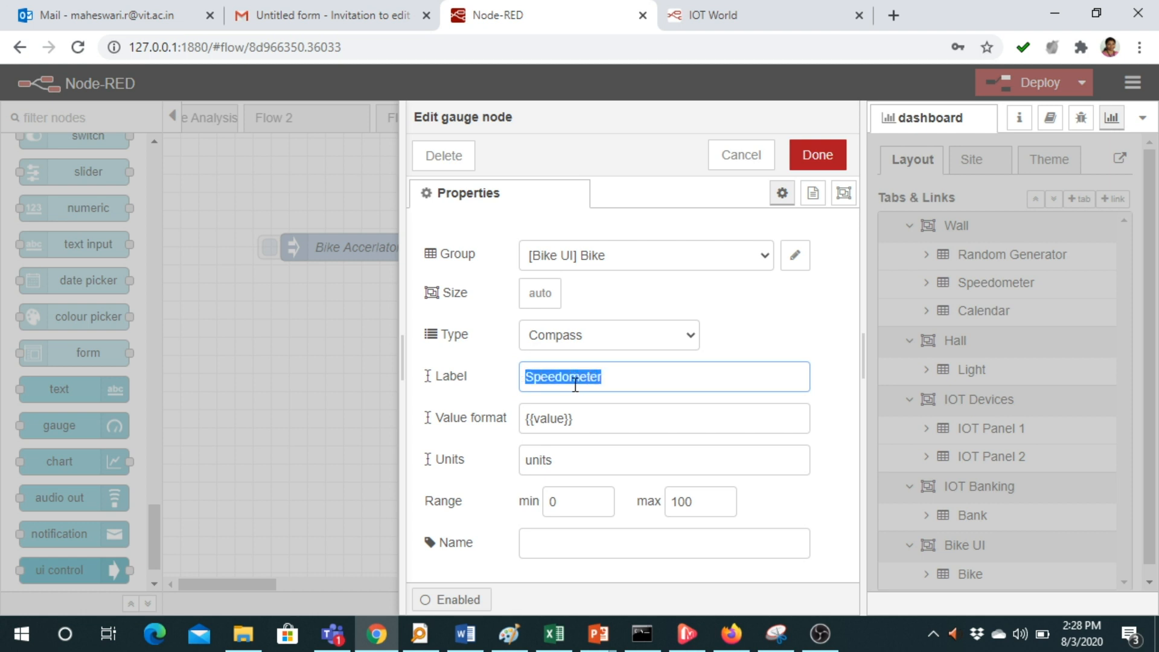
left_click(554, 540)
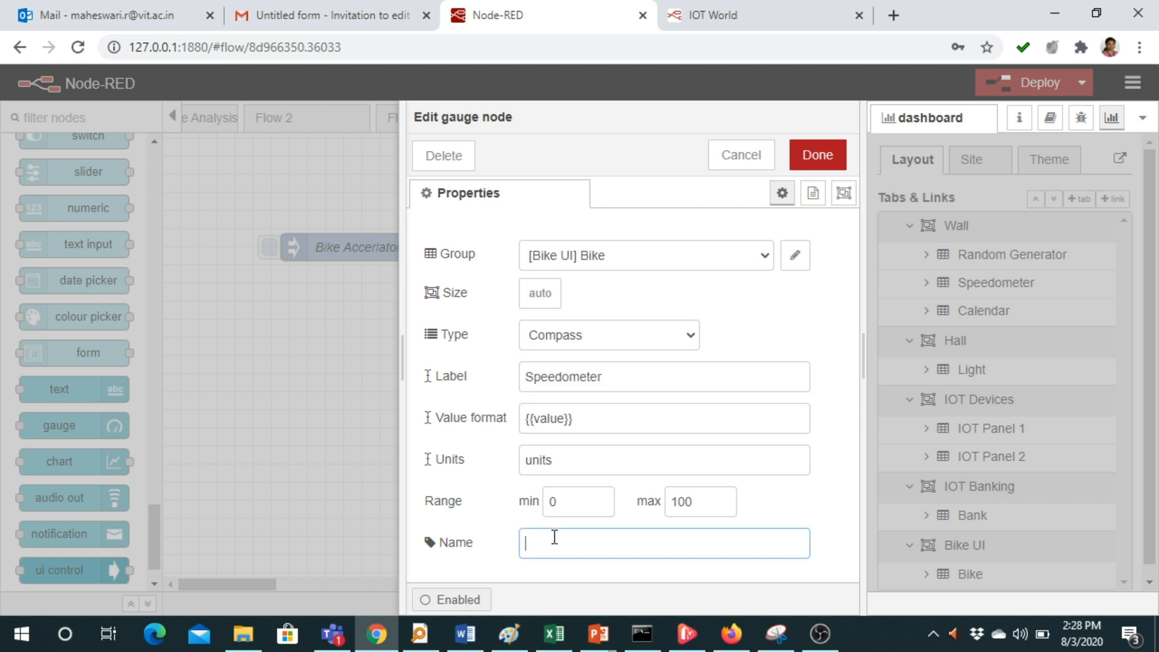
key("ctrl+v")
left_click(813, 159)
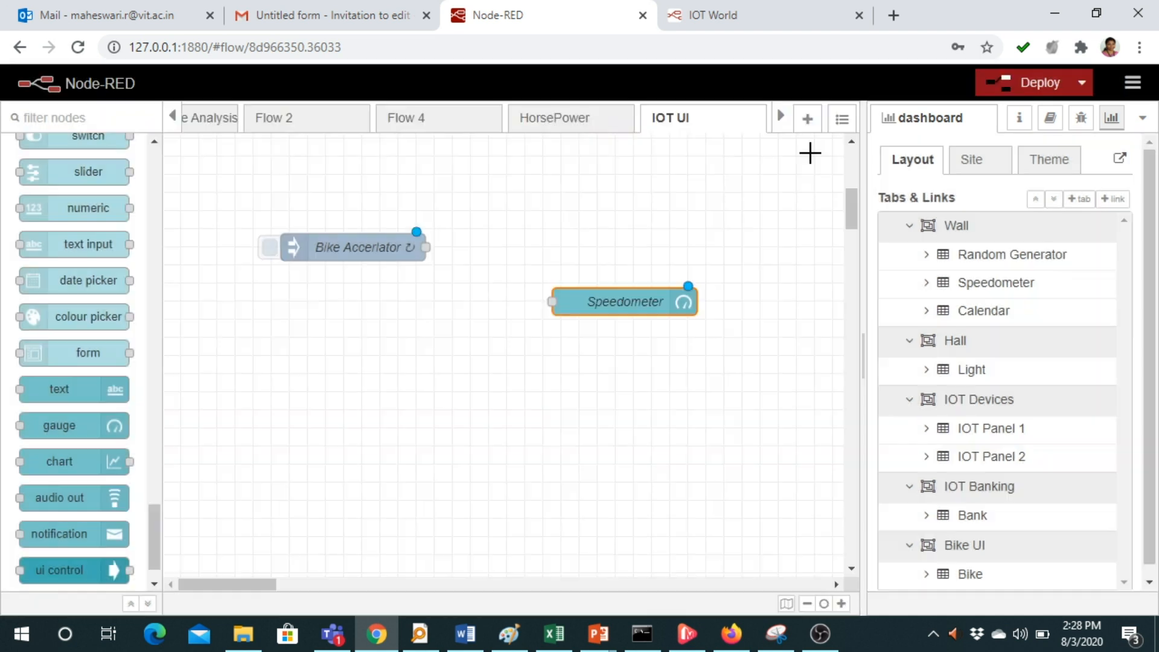
Wire the Bike Accerlator output to the Speedometer gauge and deploy the flow.
left_click_drag(425, 248, 552, 301)
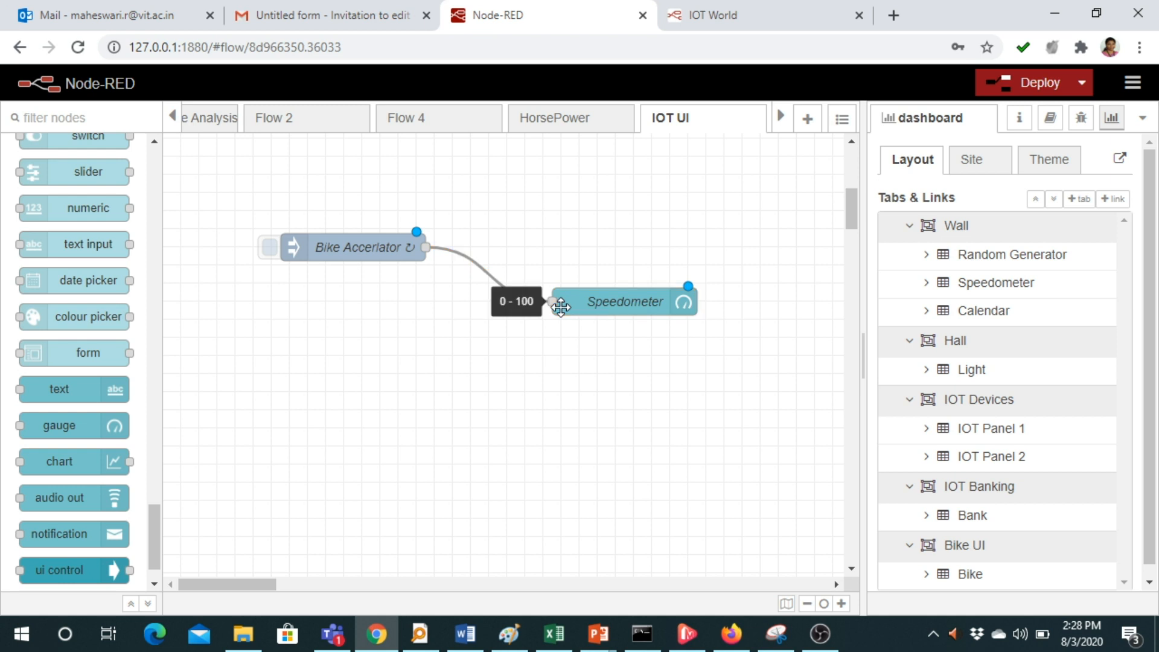
left_click(1019, 82)
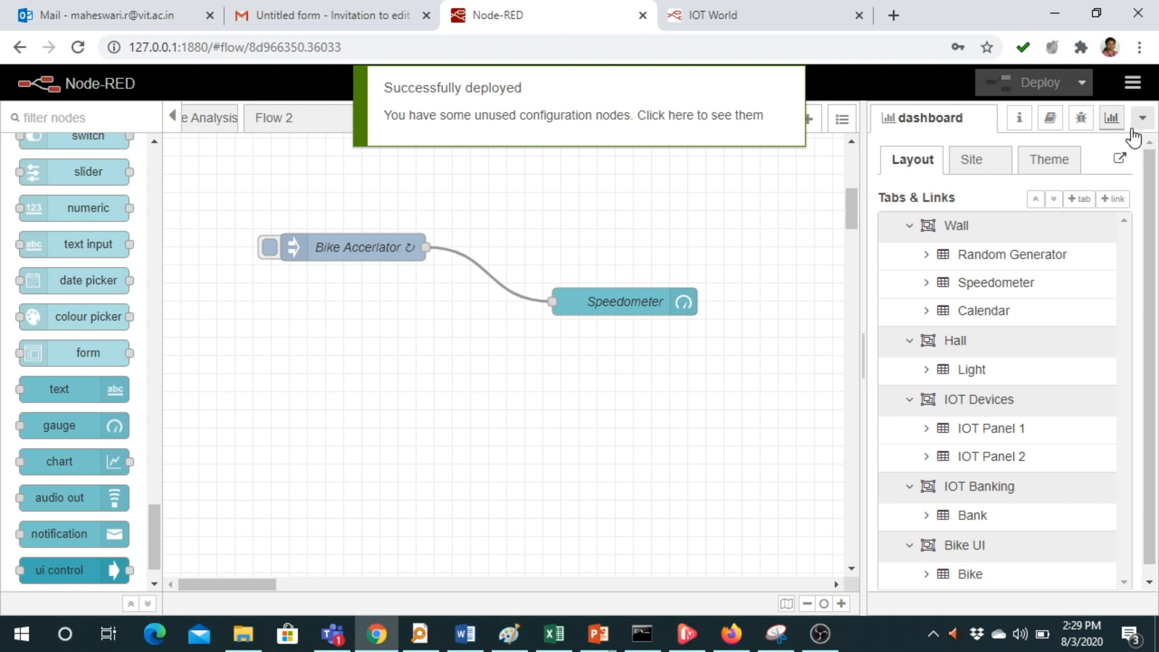
Open the dashboard, view the Speedometer on the Bike UI page, and return to the flow editor.
left_click(1121, 161)
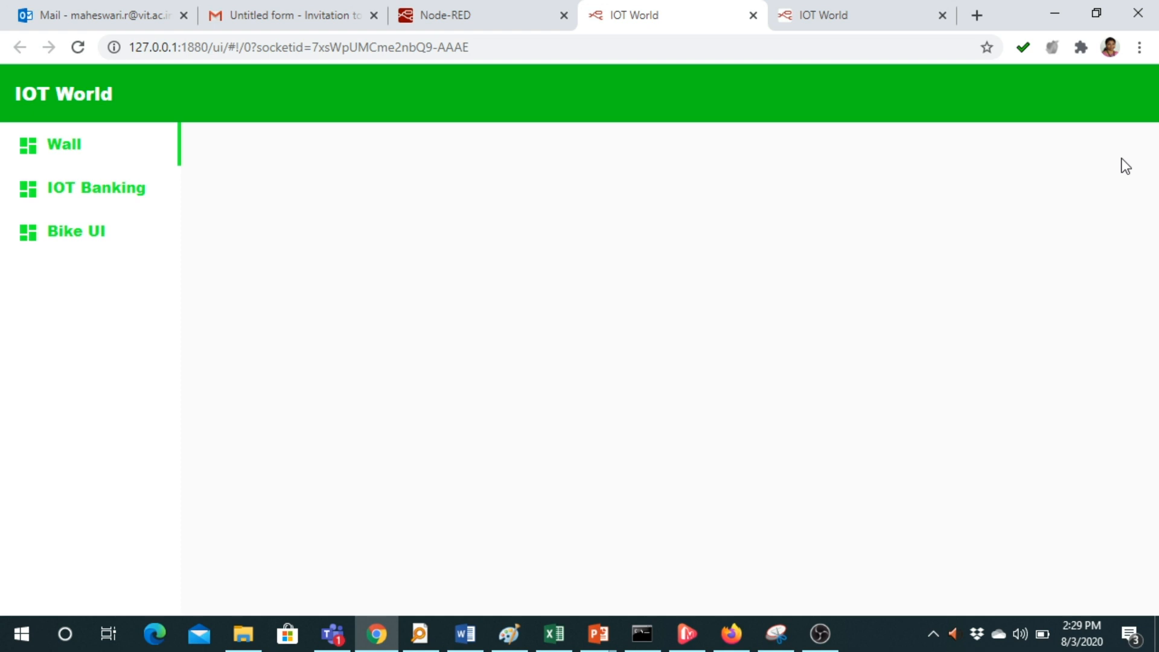
left_click(82, 246)
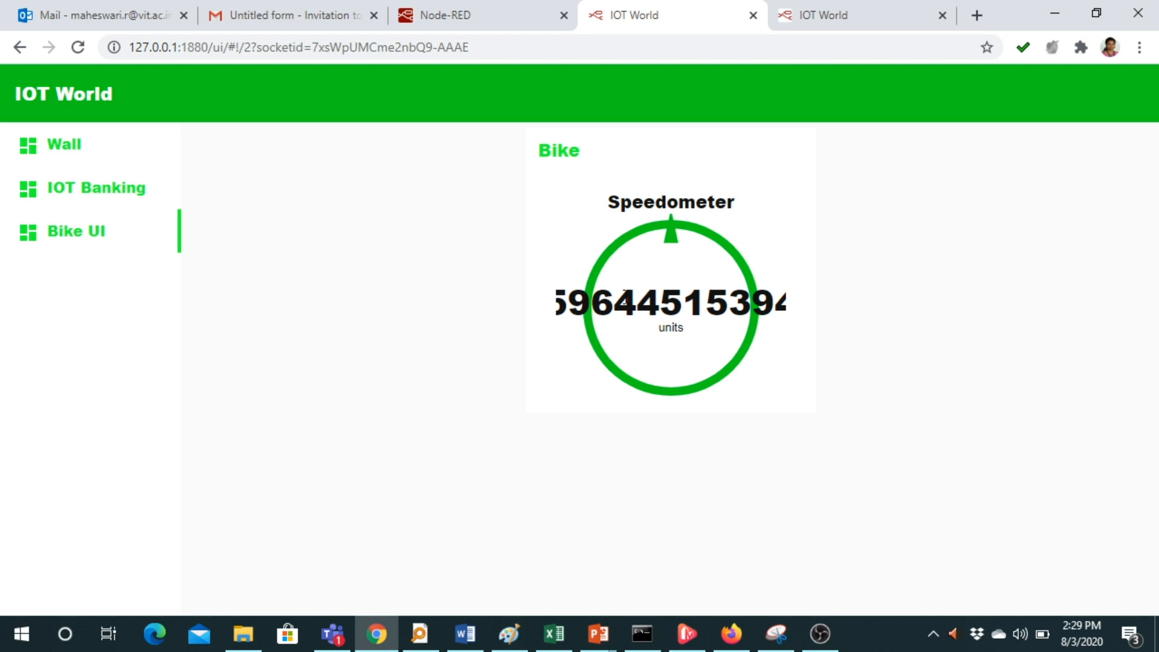
left_click(495, 16)
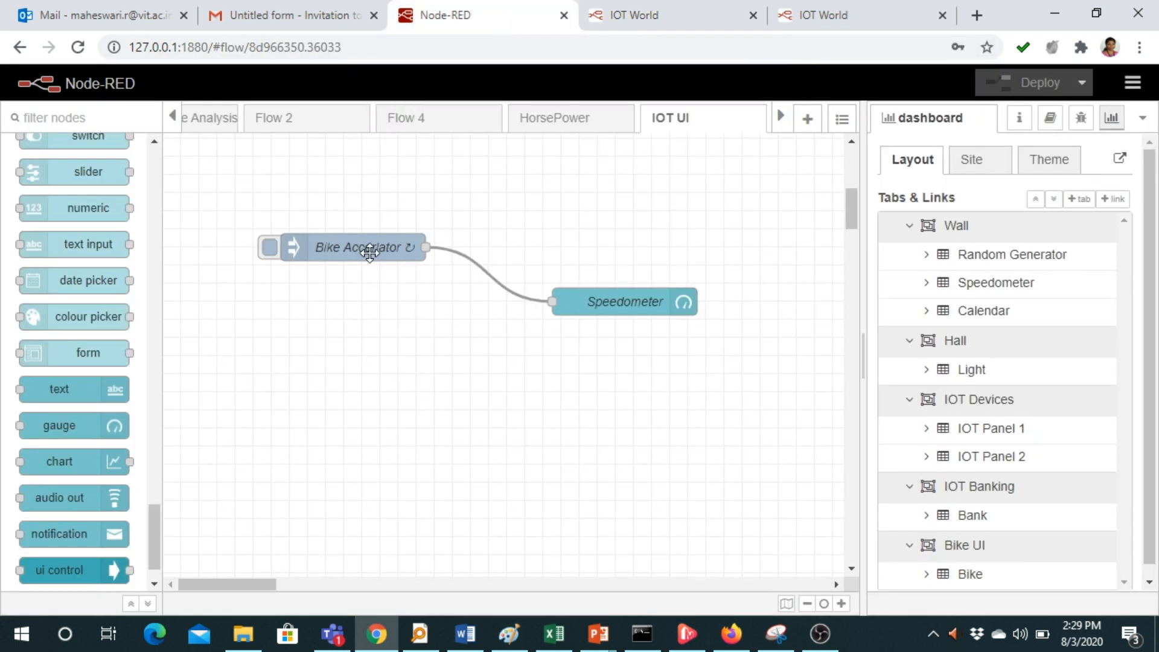
Change the Bike Accerlator node's payload to the number 80 and redeploy the flow.
double_click(369, 253)
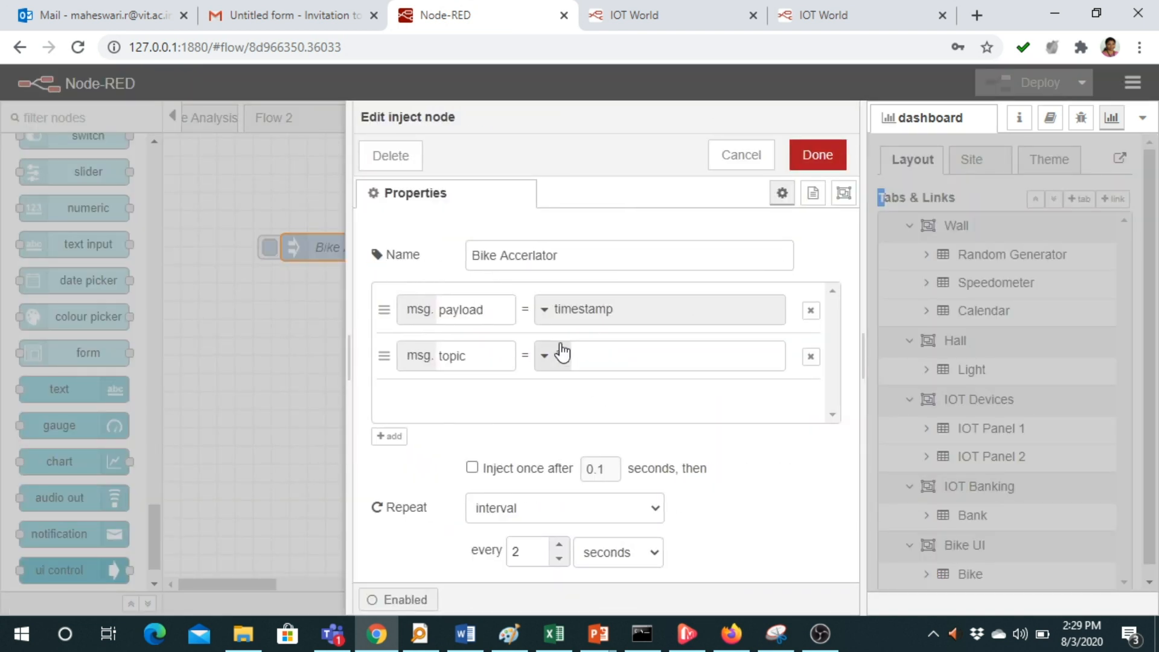
left_click(546, 319)
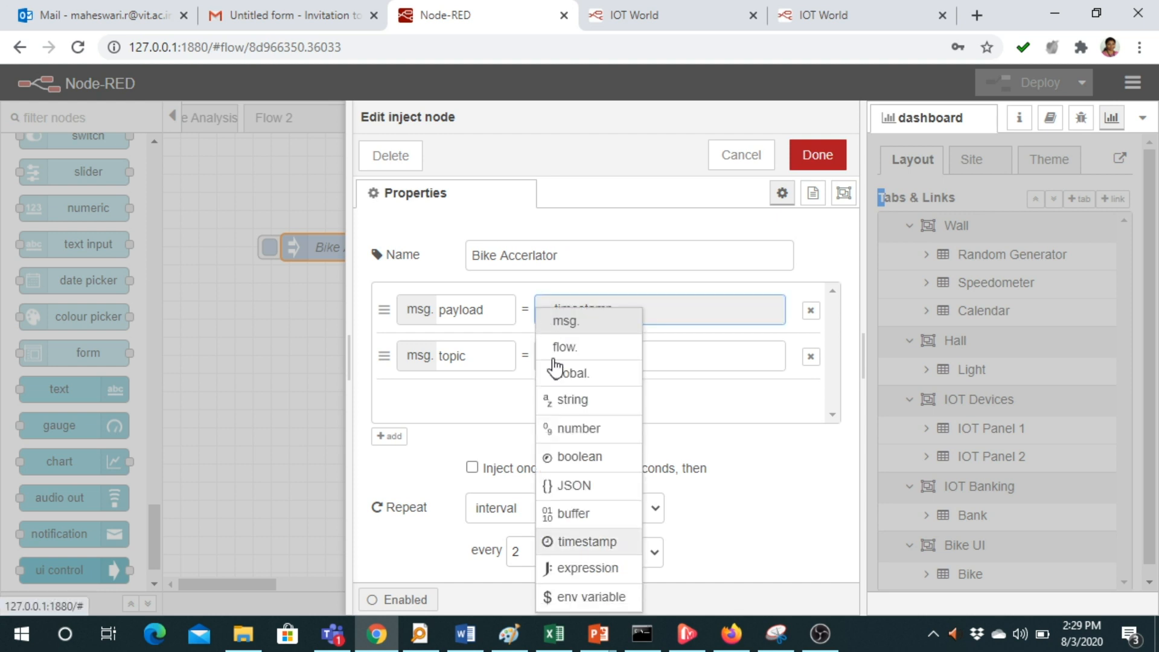
left_click(581, 430)
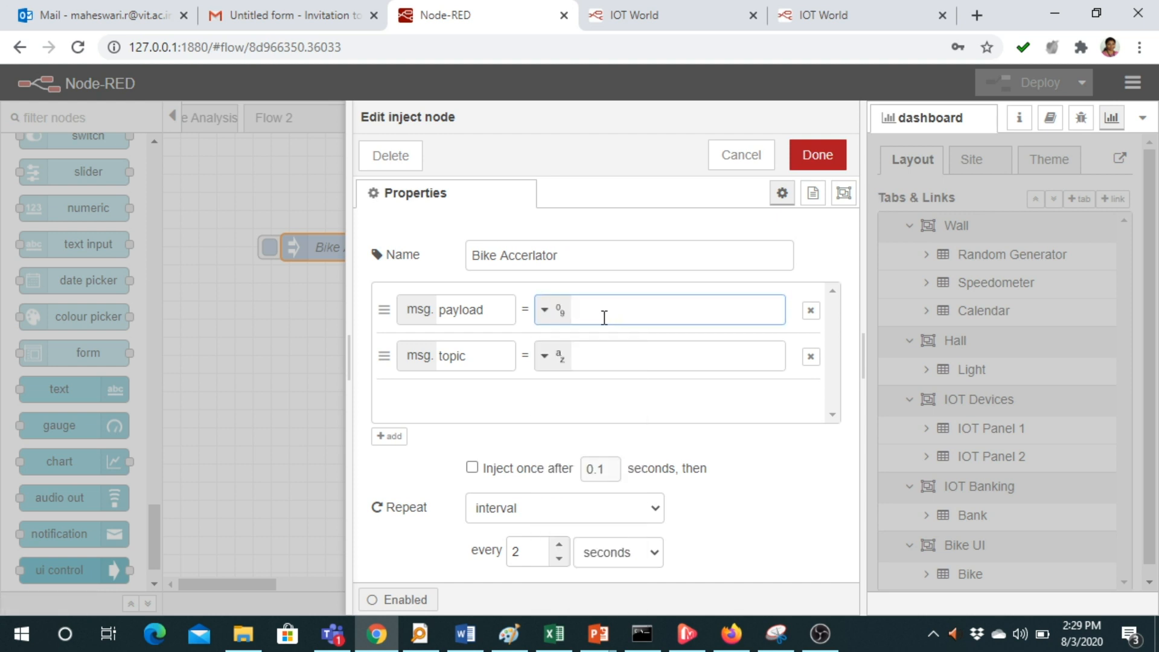
type("80")
left_click(817, 156)
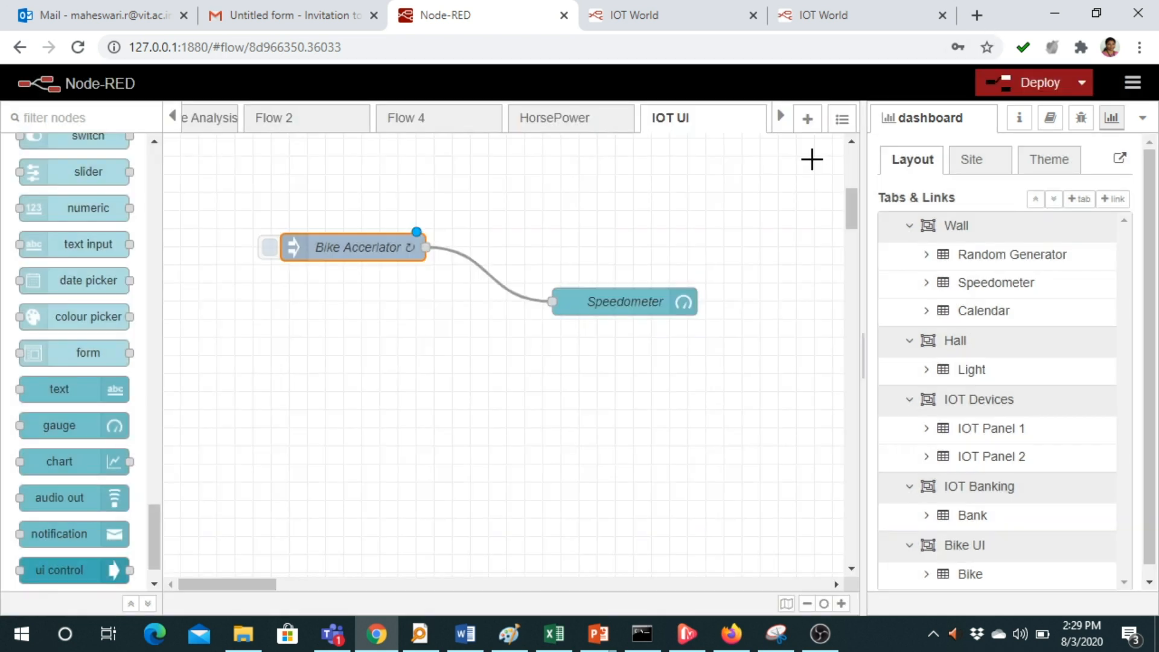
left_click(1031, 86)
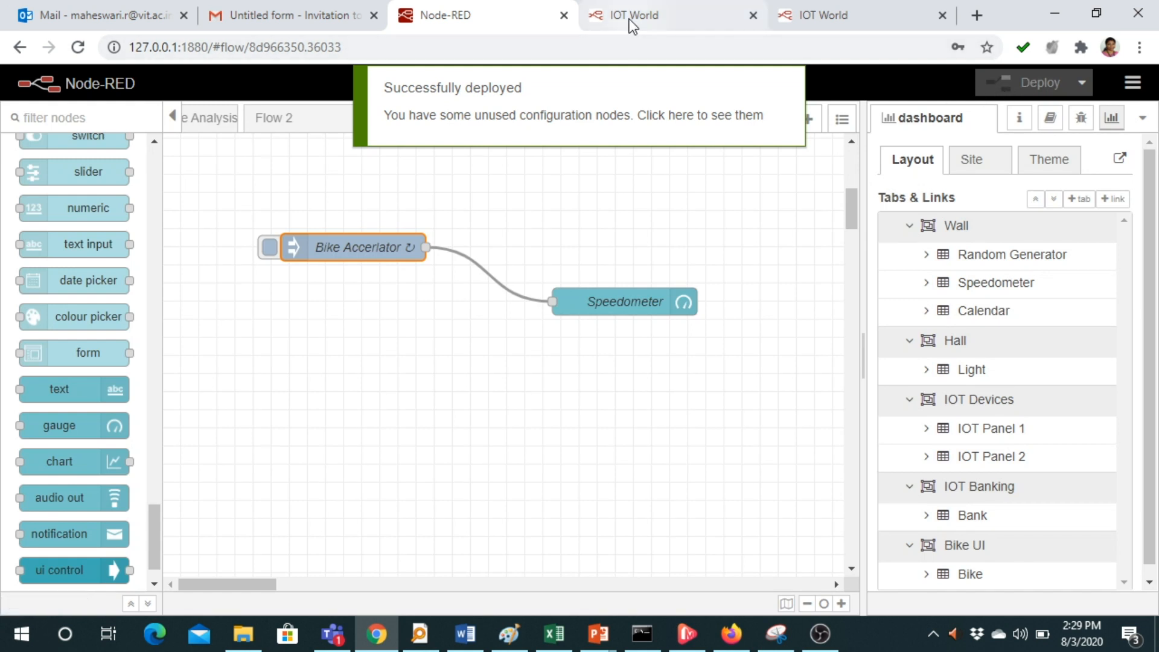
Reopen the dashboard, close the older dashboard pages, check the Speedometer on the Bike UI page, and return to the flow editor.
left_click(1119, 160)
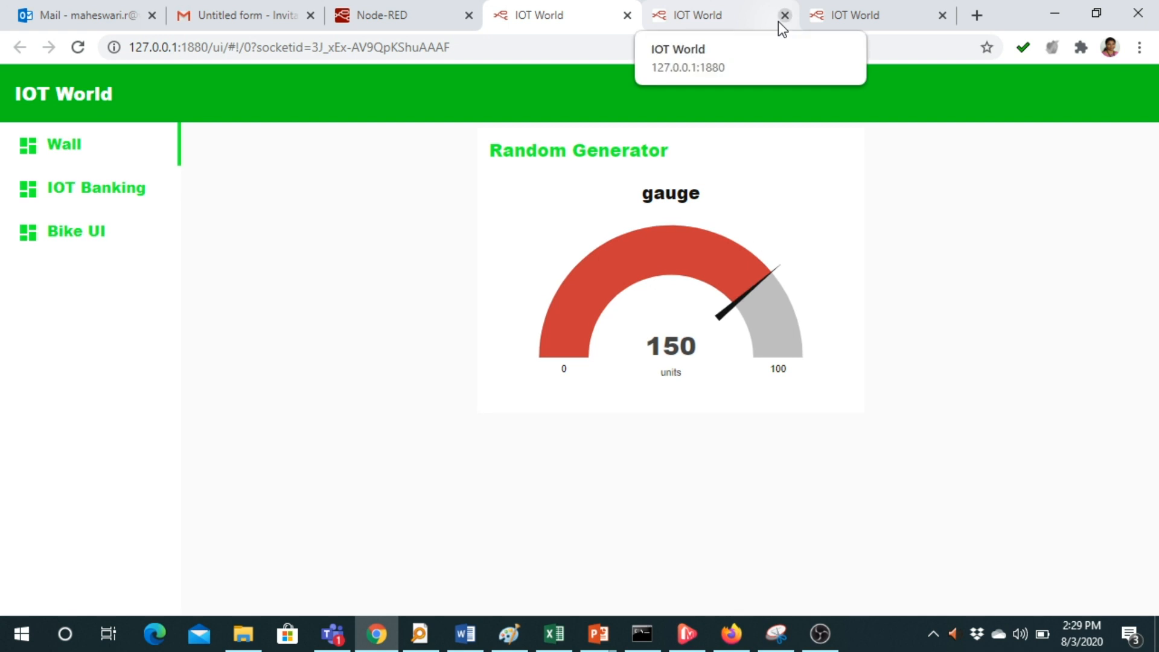
left_click(783, 17)
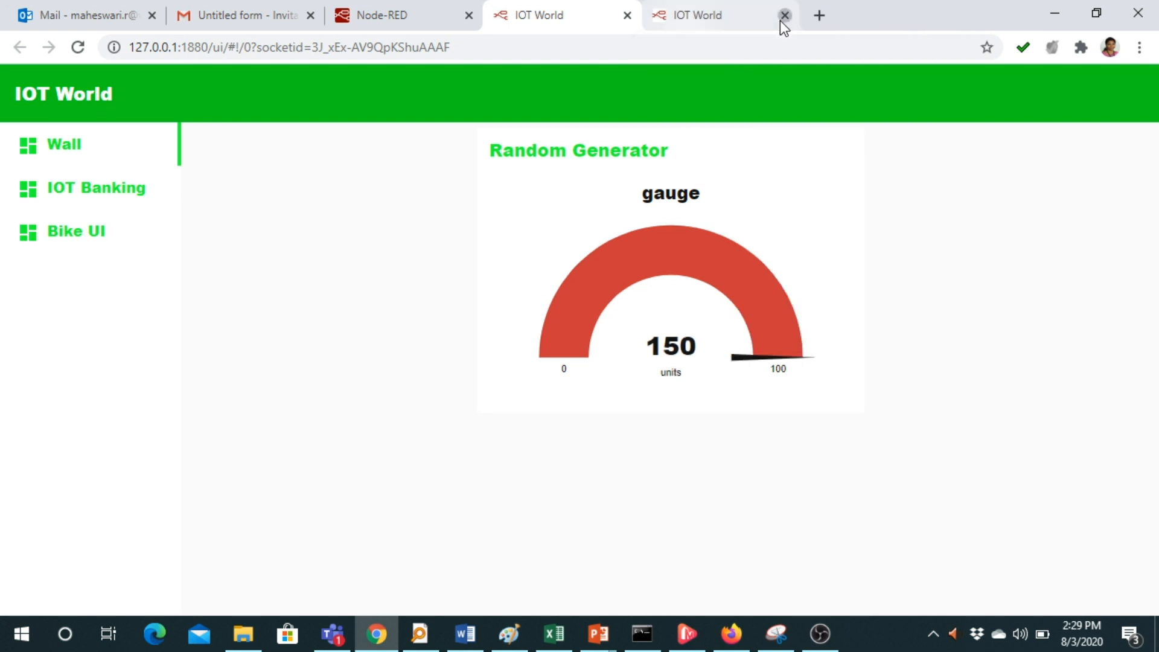
left_click(784, 16)
left_click(79, 233)
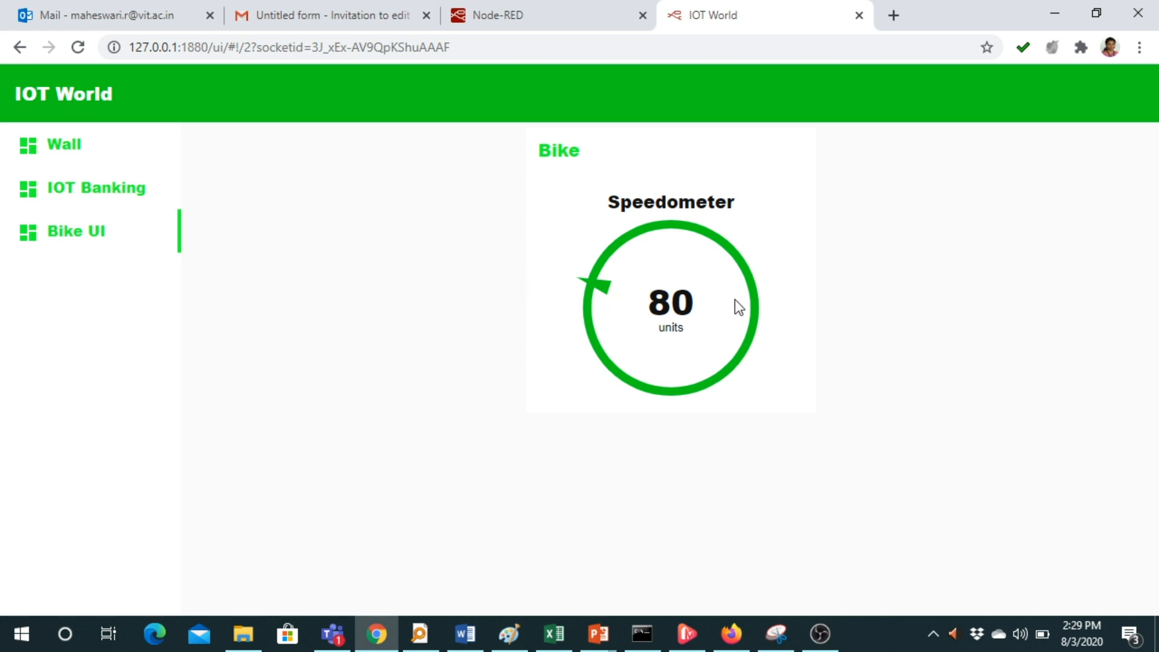
left_click(514, 13)
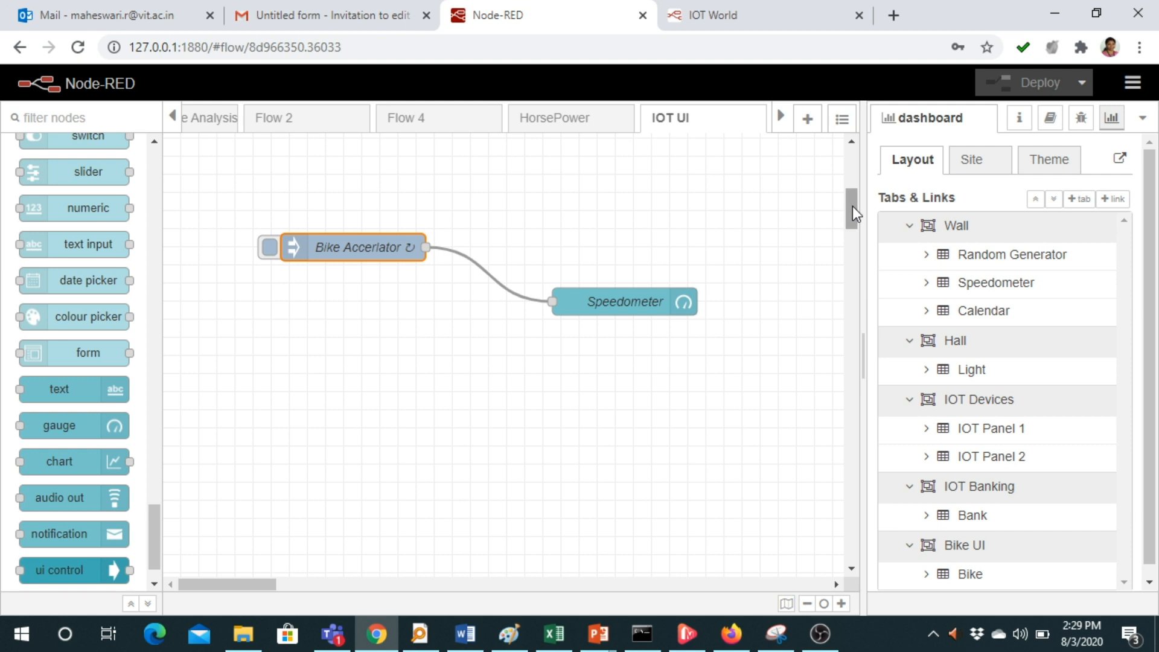
Review the settings of the OTP Generator inject node and the OTP Generator function node, closing each without edits.
left_click_drag(854, 212, 854, 181)
left_click(263, 171)
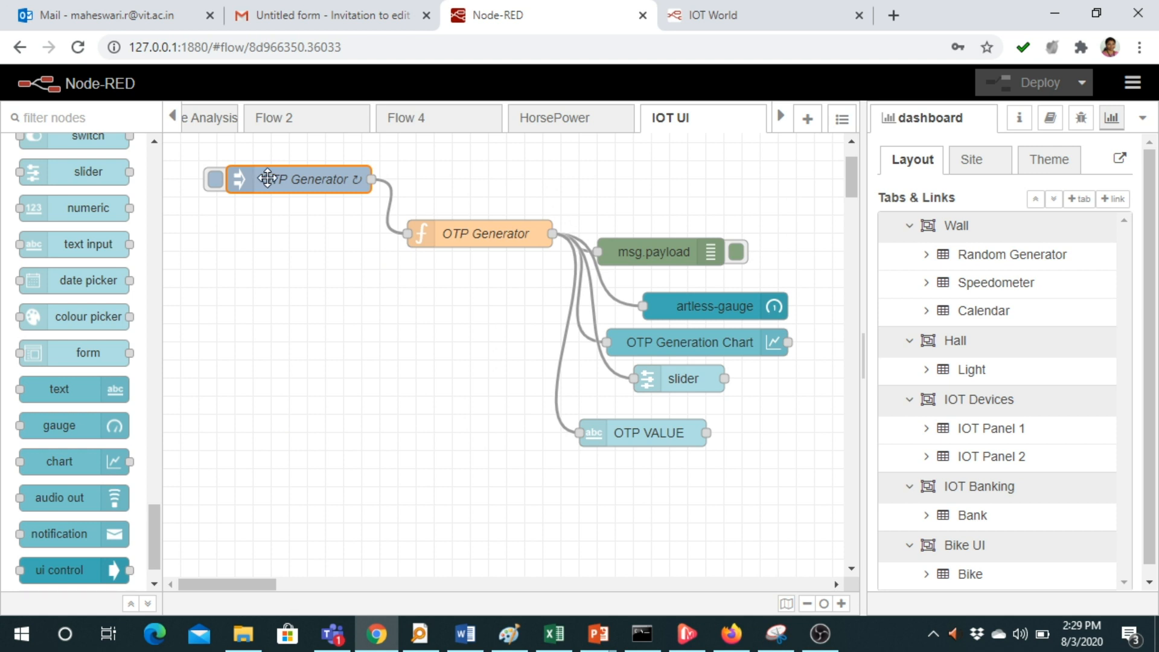
double_click(267, 179)
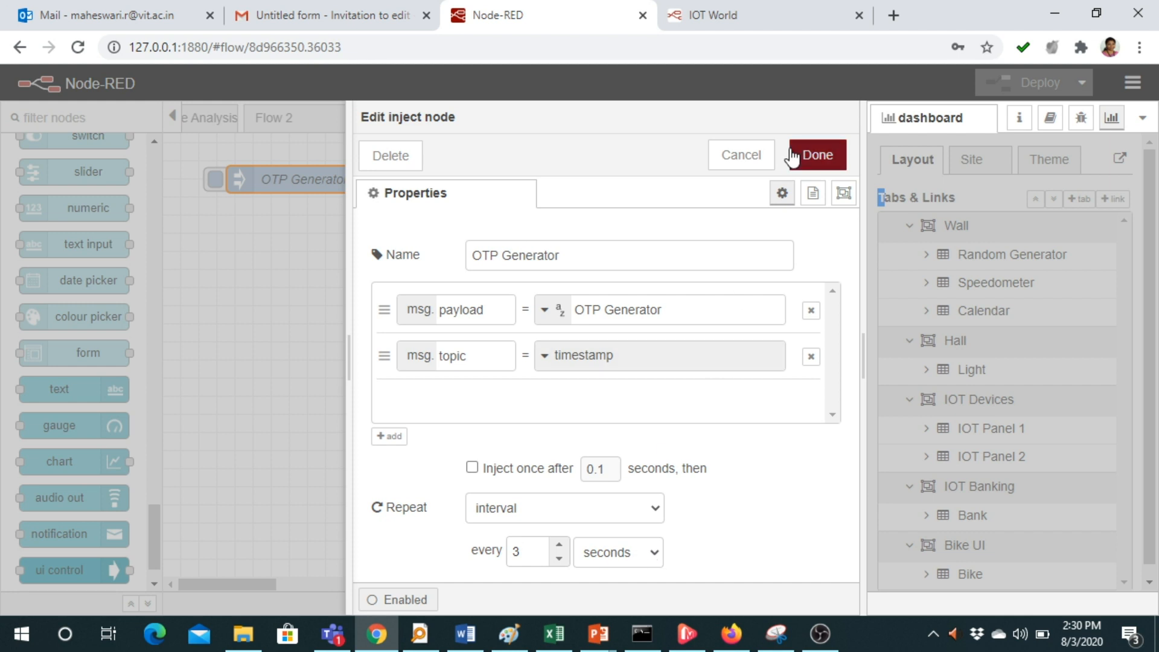
left_click(825, 157)
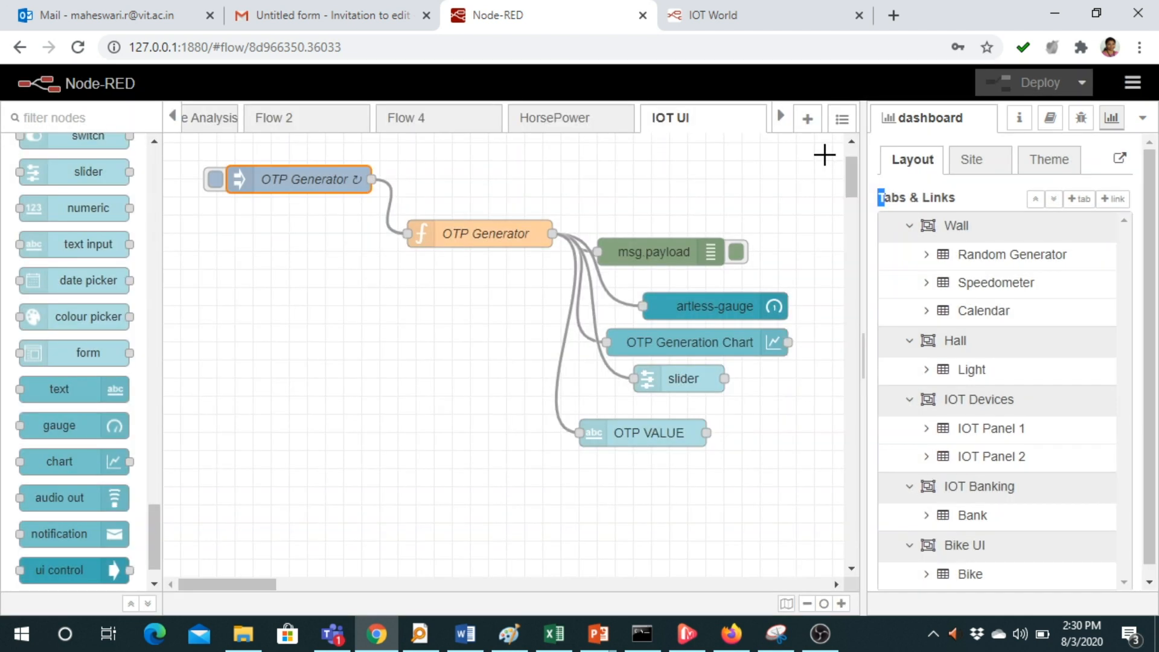
double_click(499, 236)
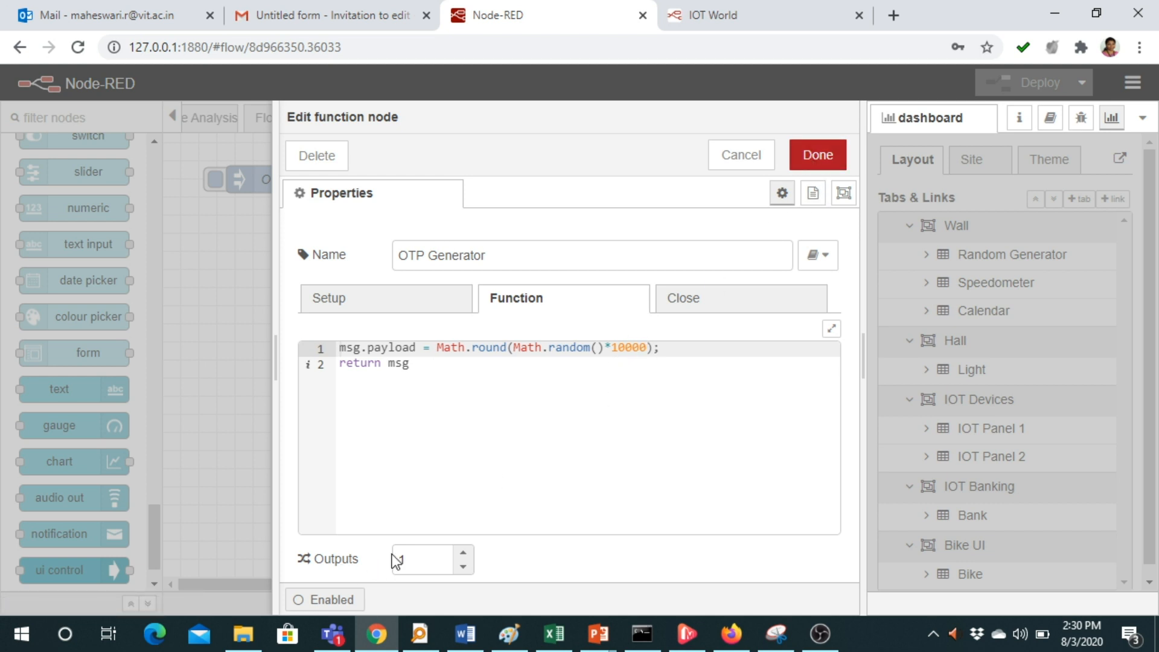
left_click(818, 152)
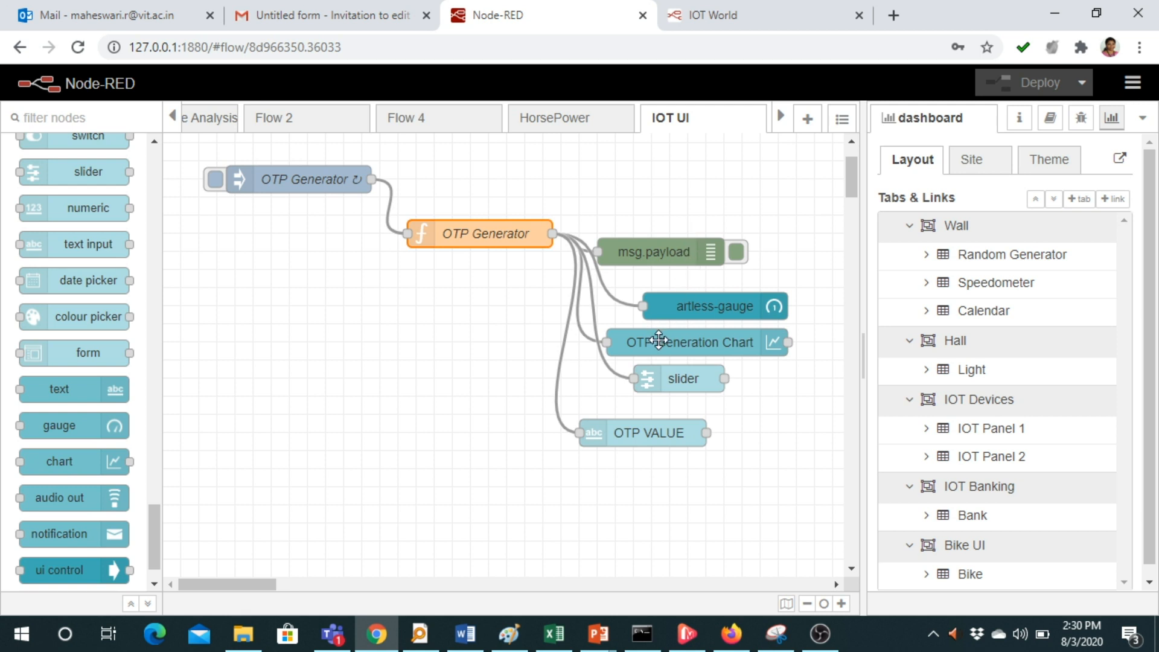
Name the OTP Generation Chart node "OTP Generator", keeping its group as [IOT Banking] Bank, and deploy the flow.
double_click(659, 340)
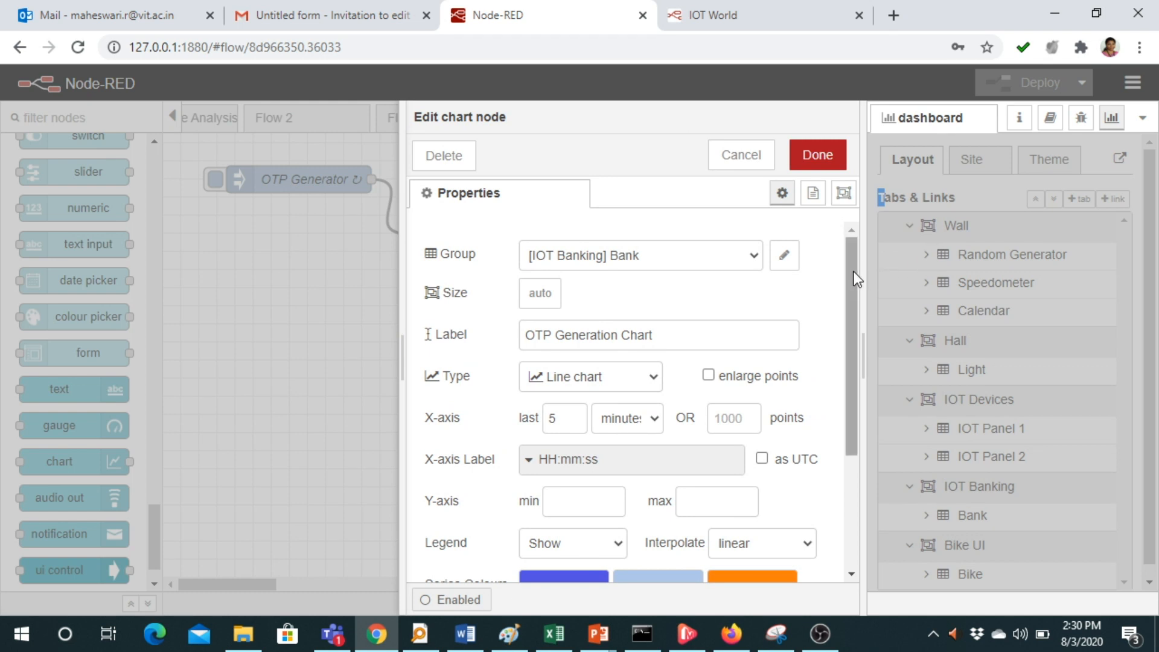
left_click_drag(853, 273, 852, 278)
left_click(760, 255)
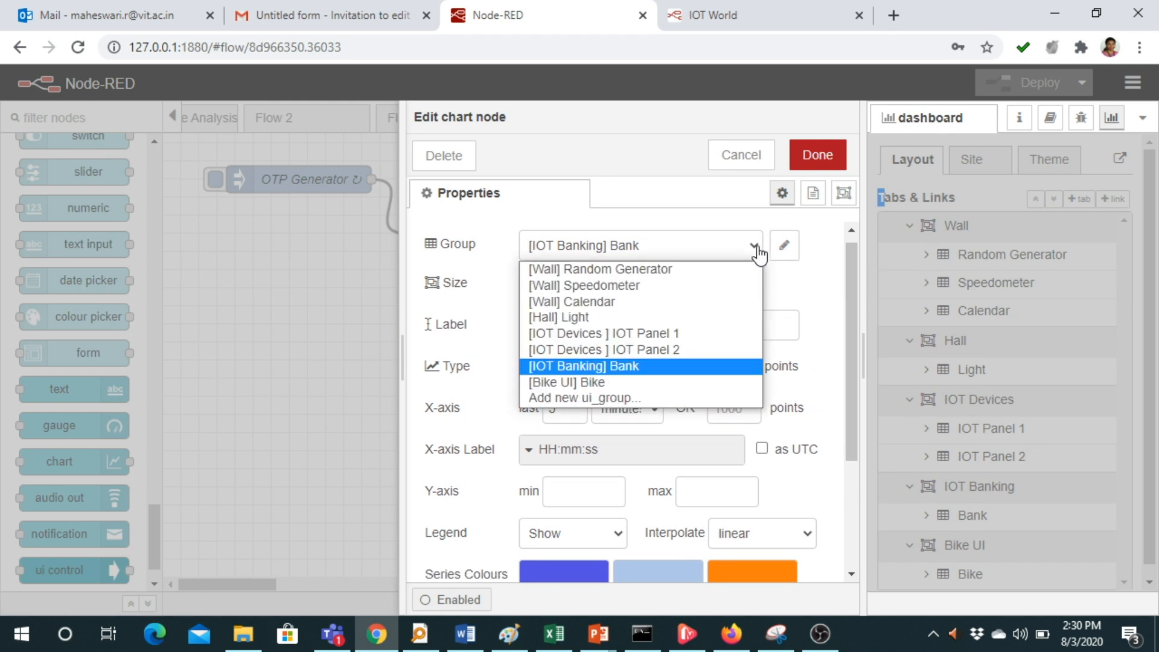
left_click(760, 255)
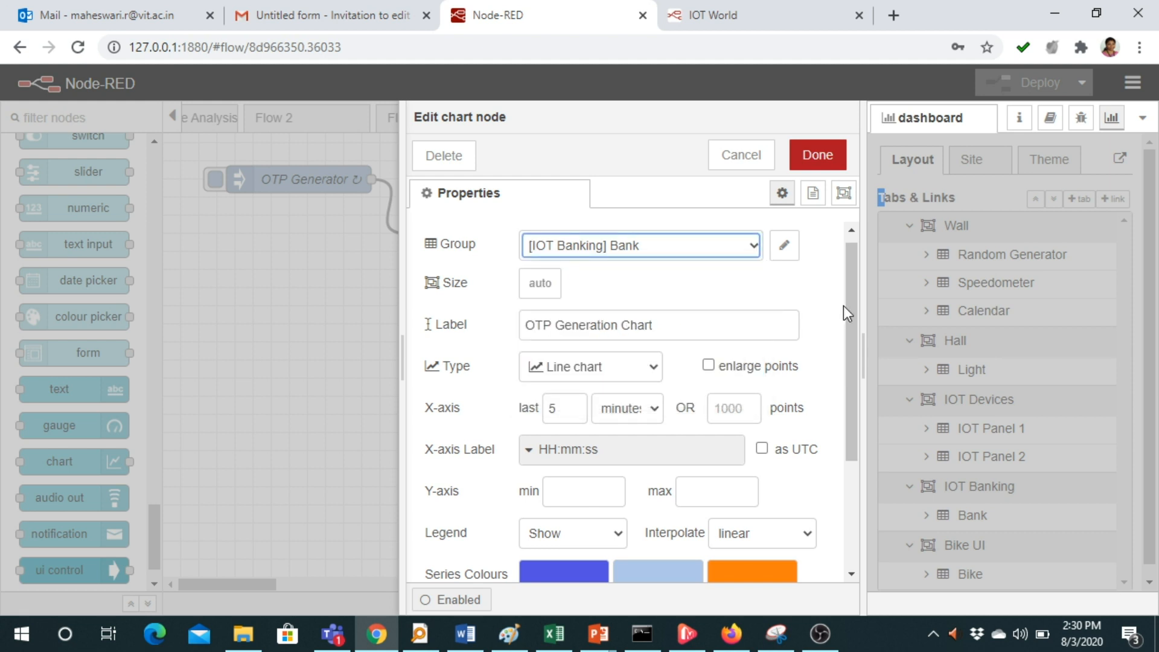
scroll(843, 306, "down", 1)
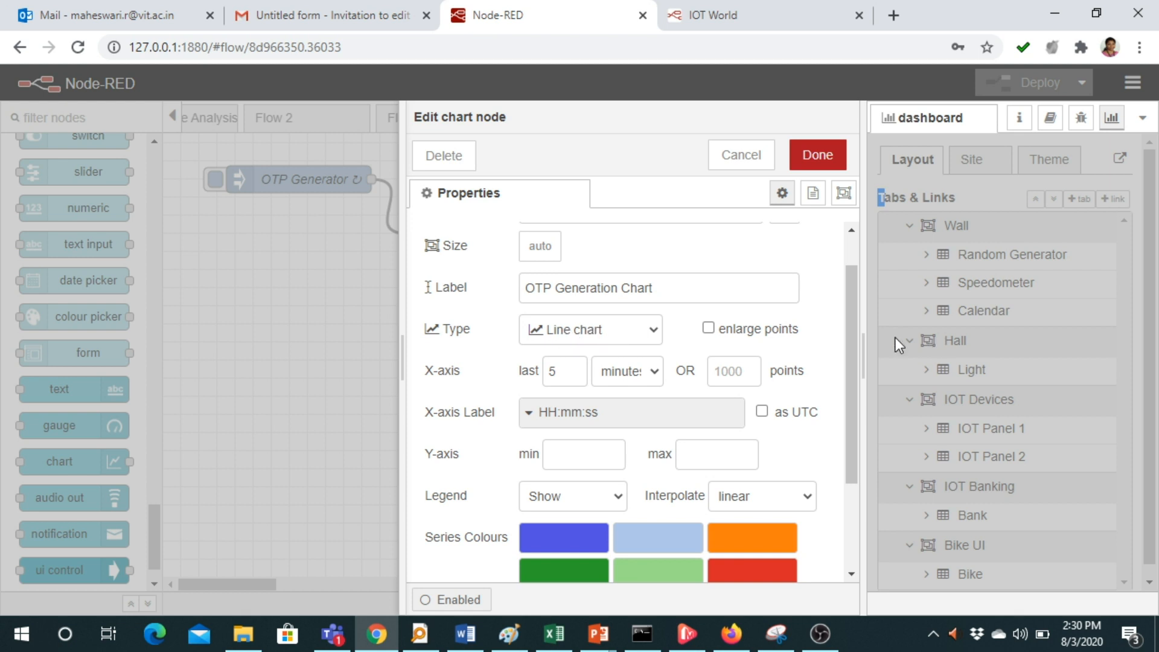
left_click_drag(850, 317, 849, 399)
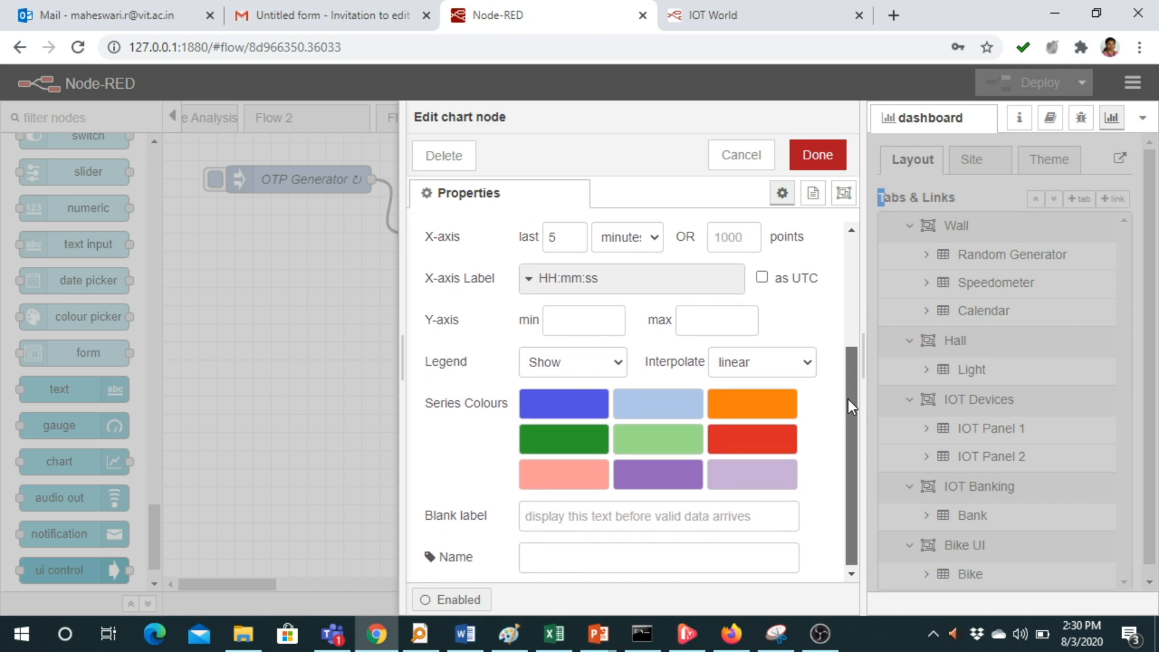
left_click(555, 553)
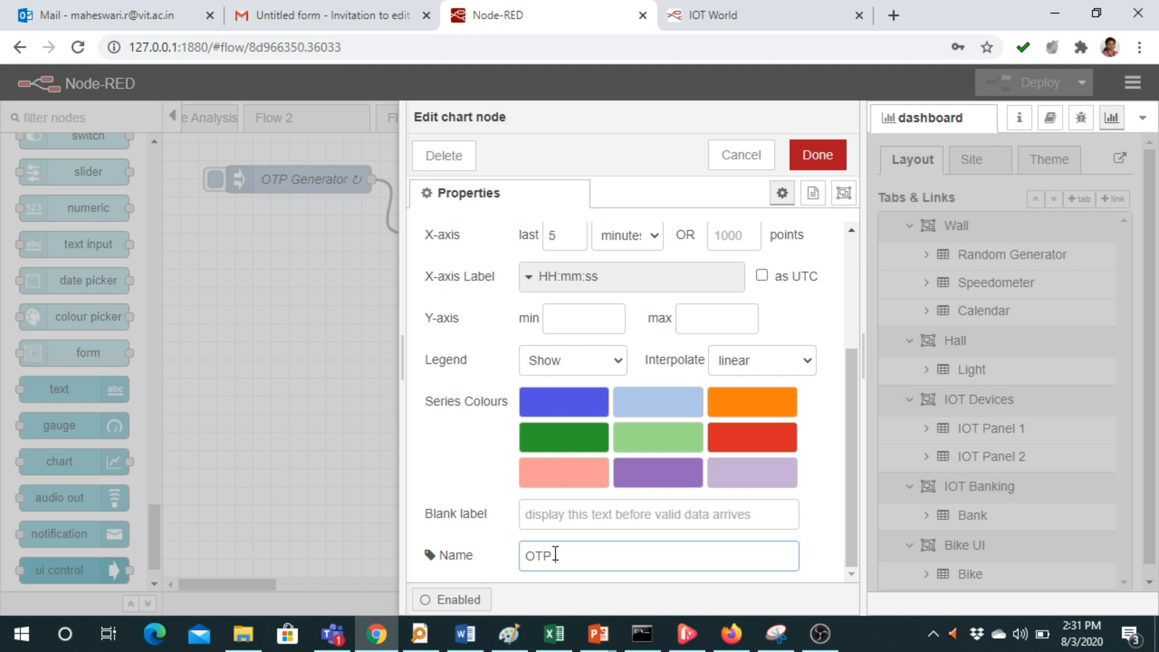
type("OTP Generator")
left_click(811, 164)
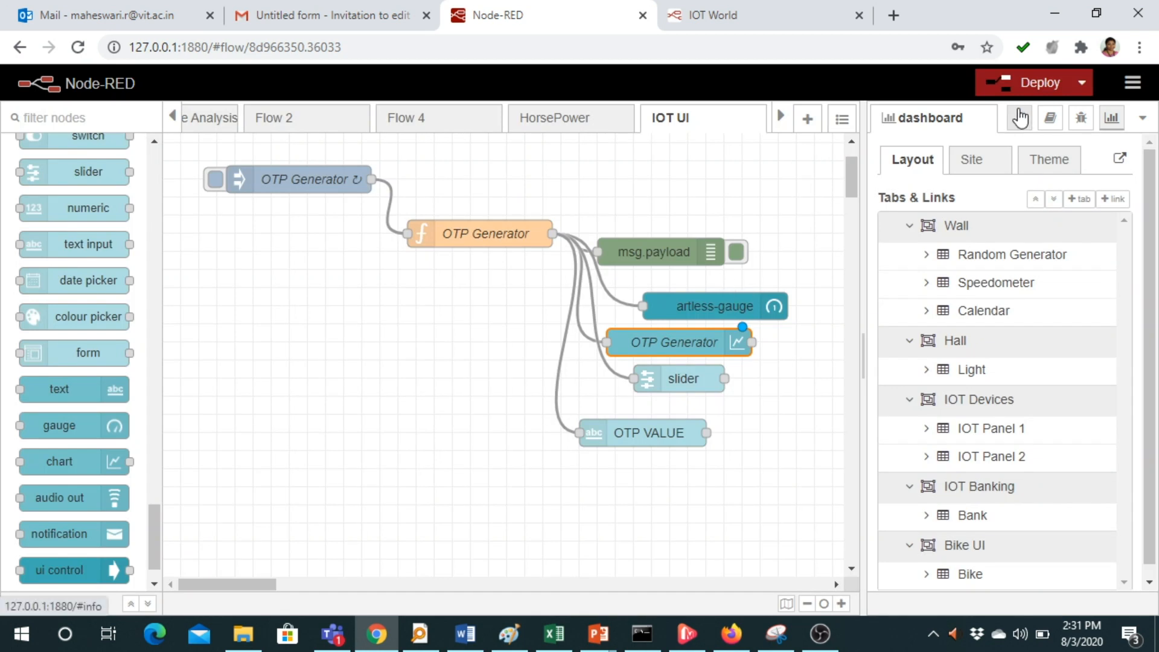
left_click(1035, 83)
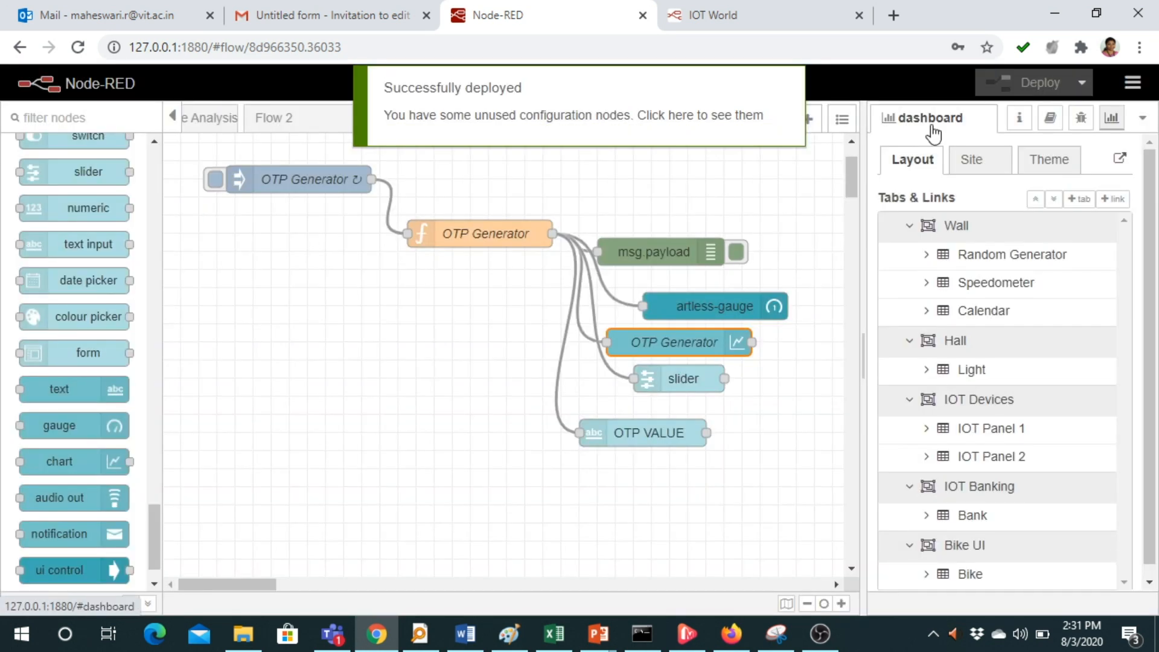
View the refreshed IOT Banking page of the IOT World dashboard and return to the flow editor.
left_click(736, 19)
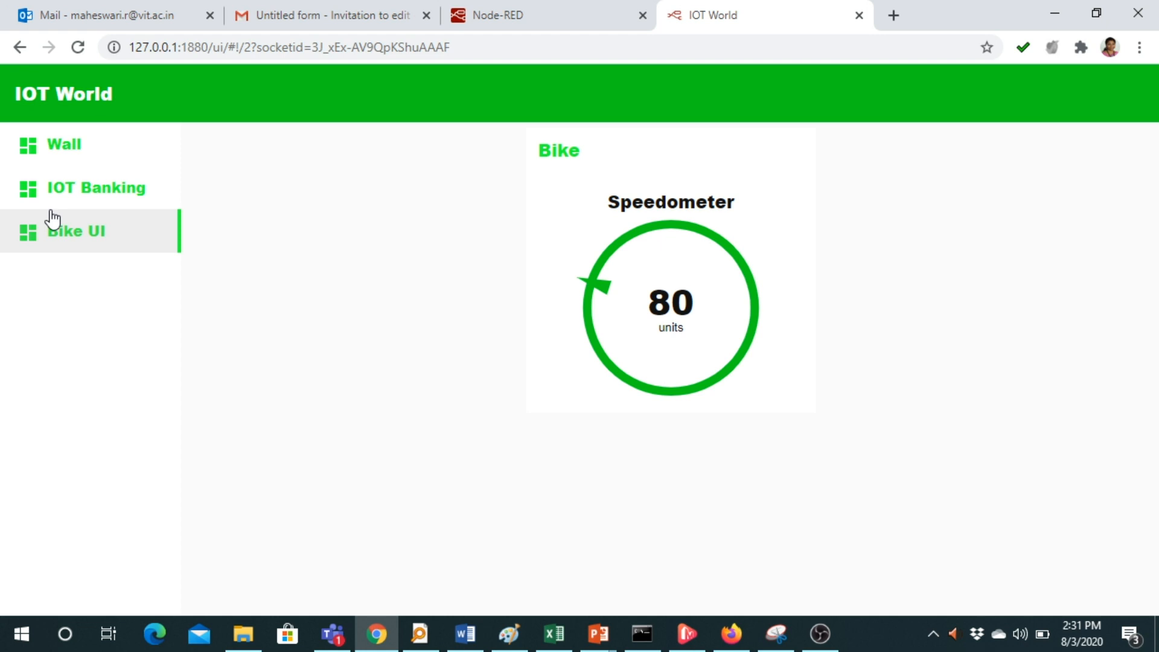
left_click(69, 195)
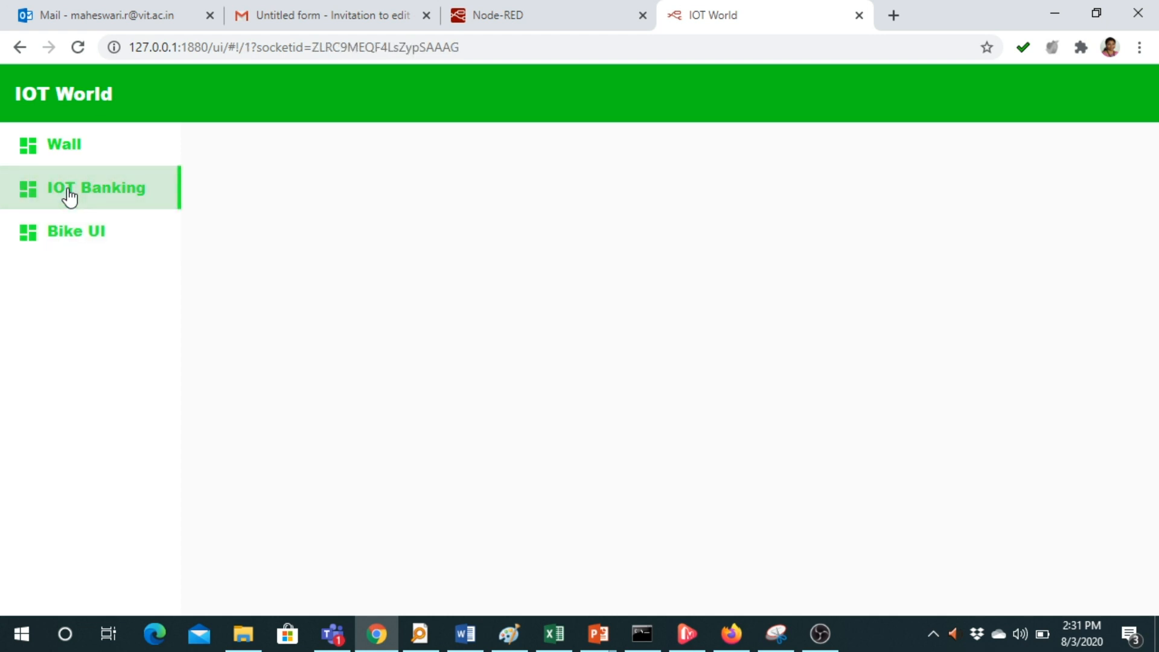
key("F5")
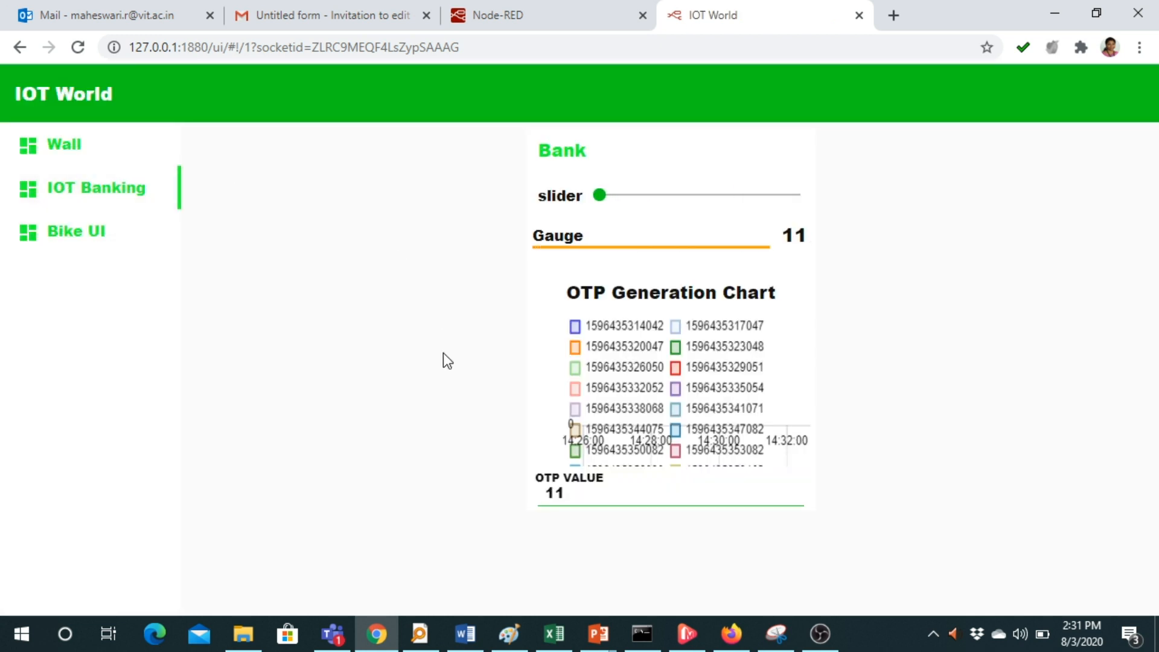
left_click(546, 13)
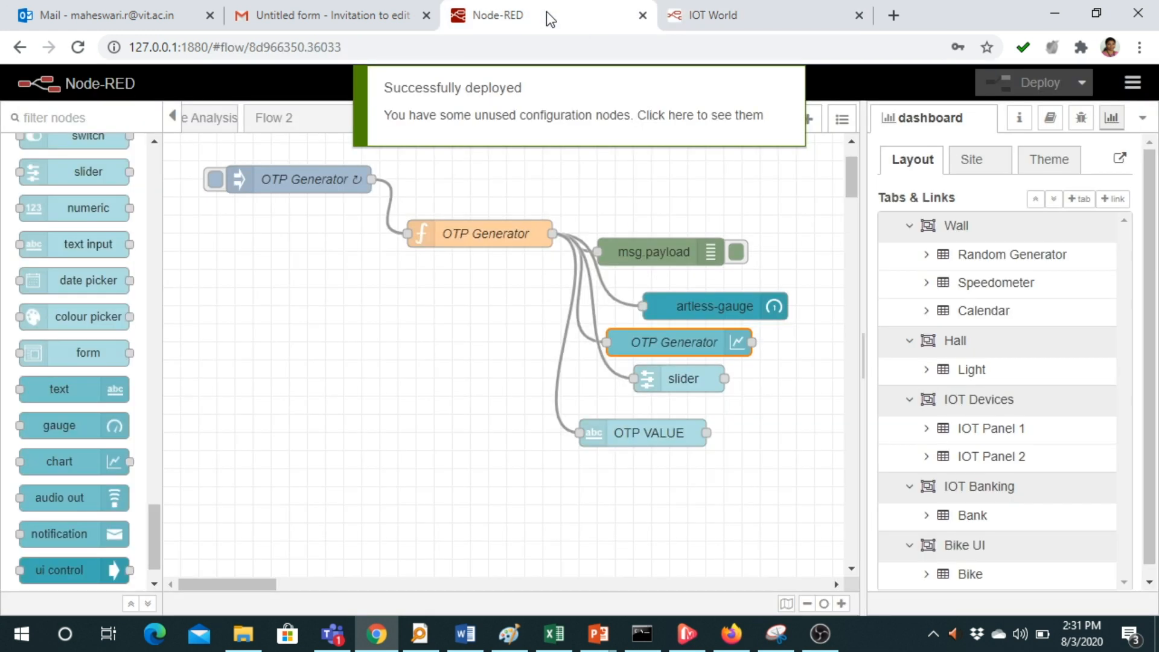
Change the OTP Generator chart node's type to Pie chart and redeploy the flow.
double_click(704, 341)
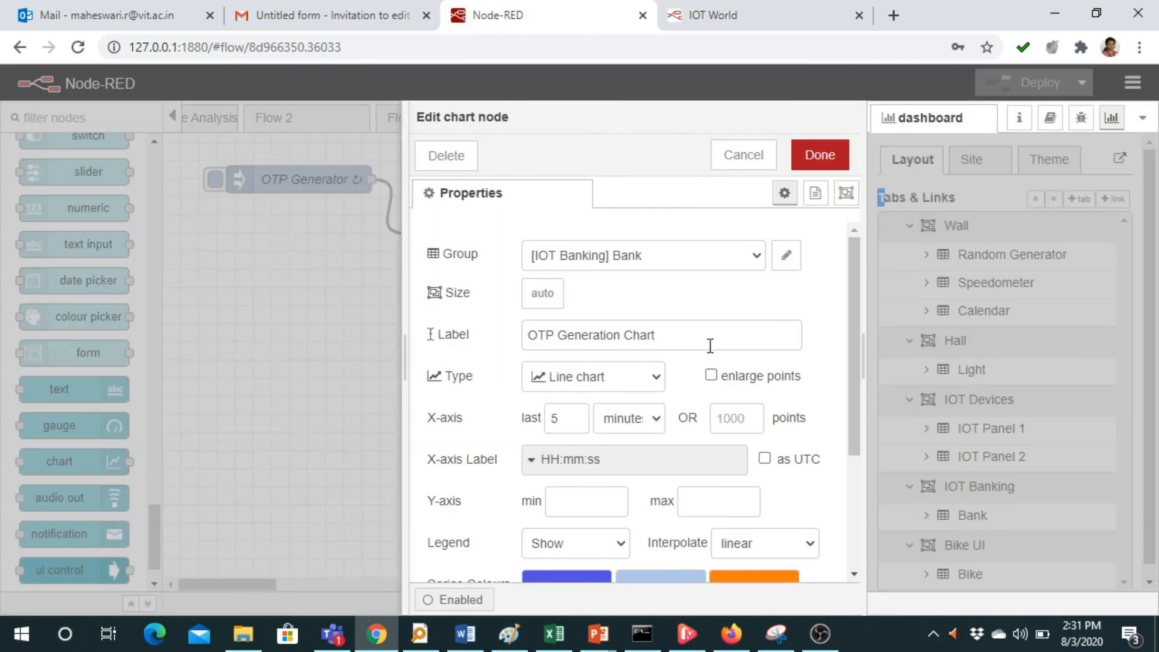
left_click(610, 387)
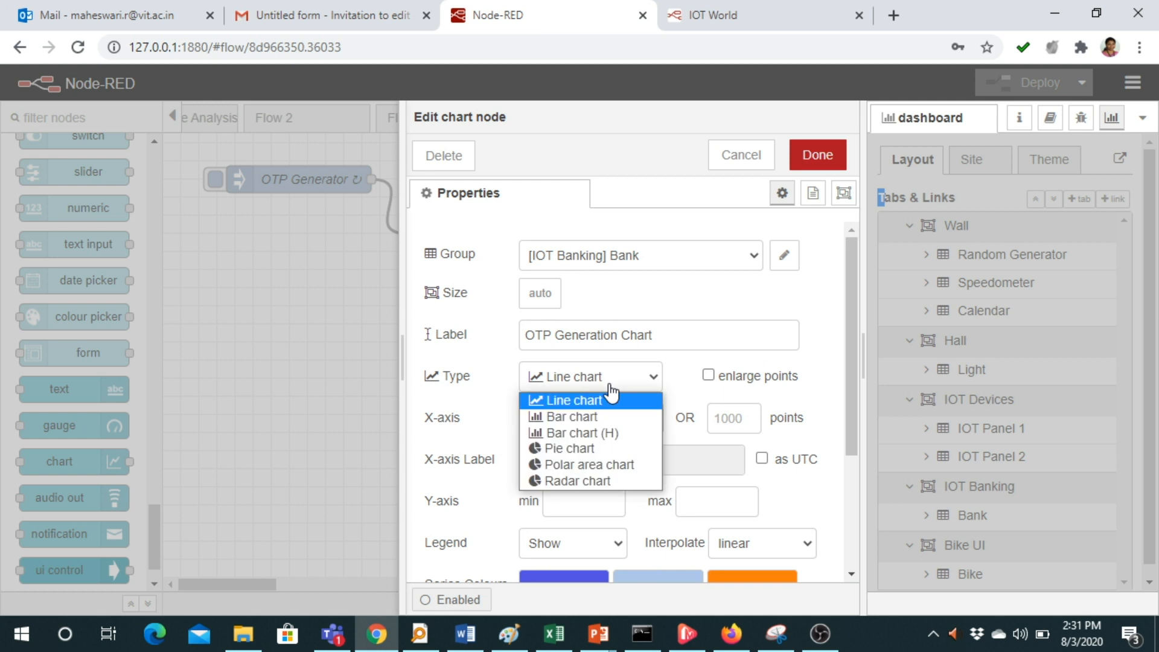
left_click(600, 448)
left_click(816, 155)
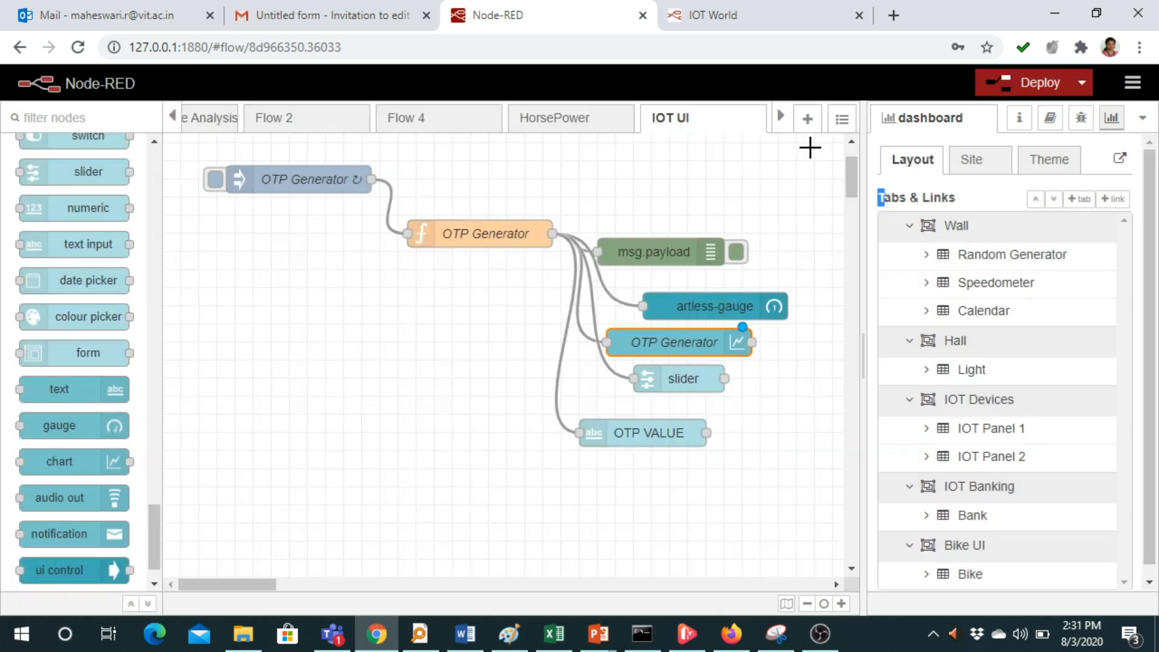
left_click(1038, 85)
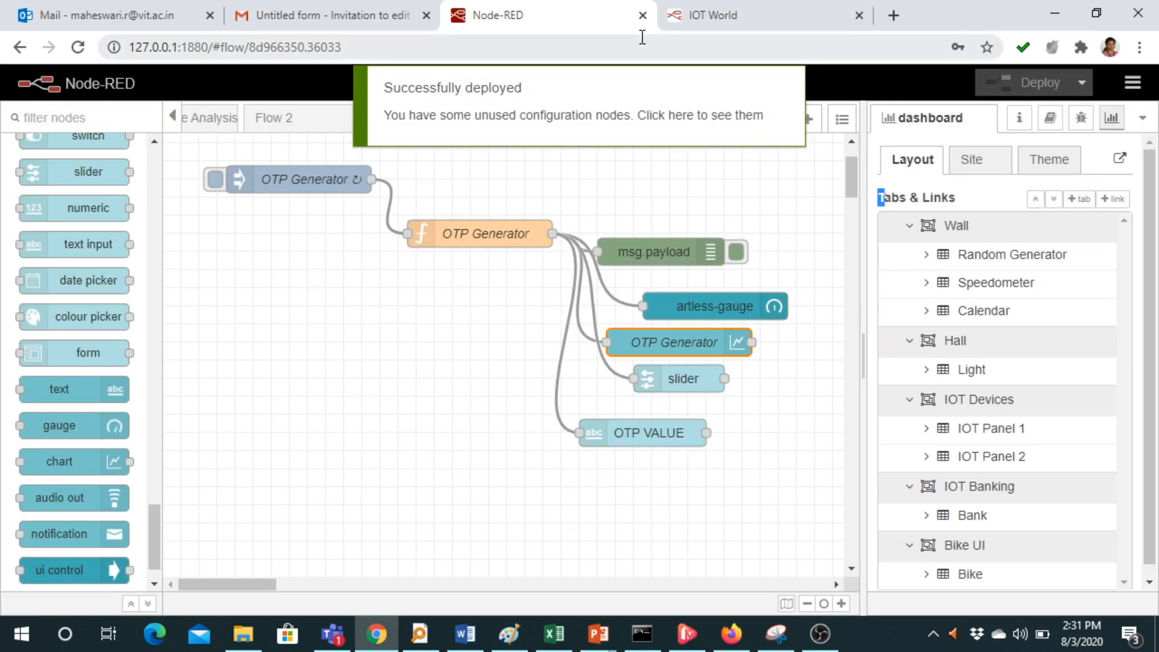
Check the OTP Generation Chart on the refreshed IOT Banking dashboard page and return to the flow editor.
left_click(722, 16)
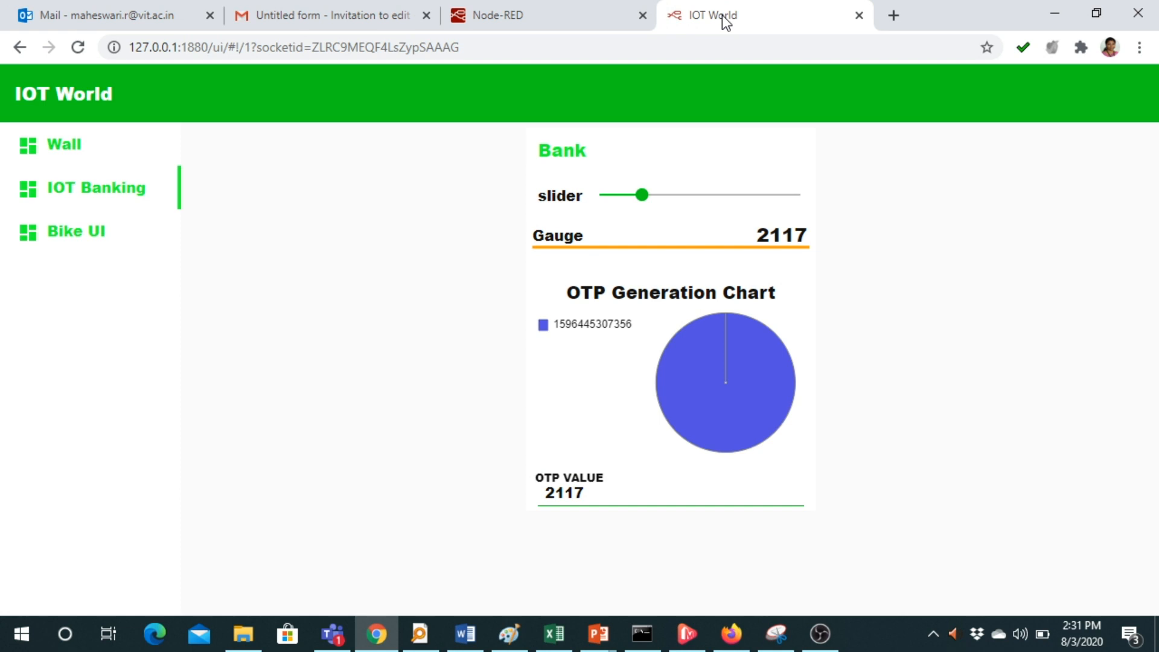
key("F5")
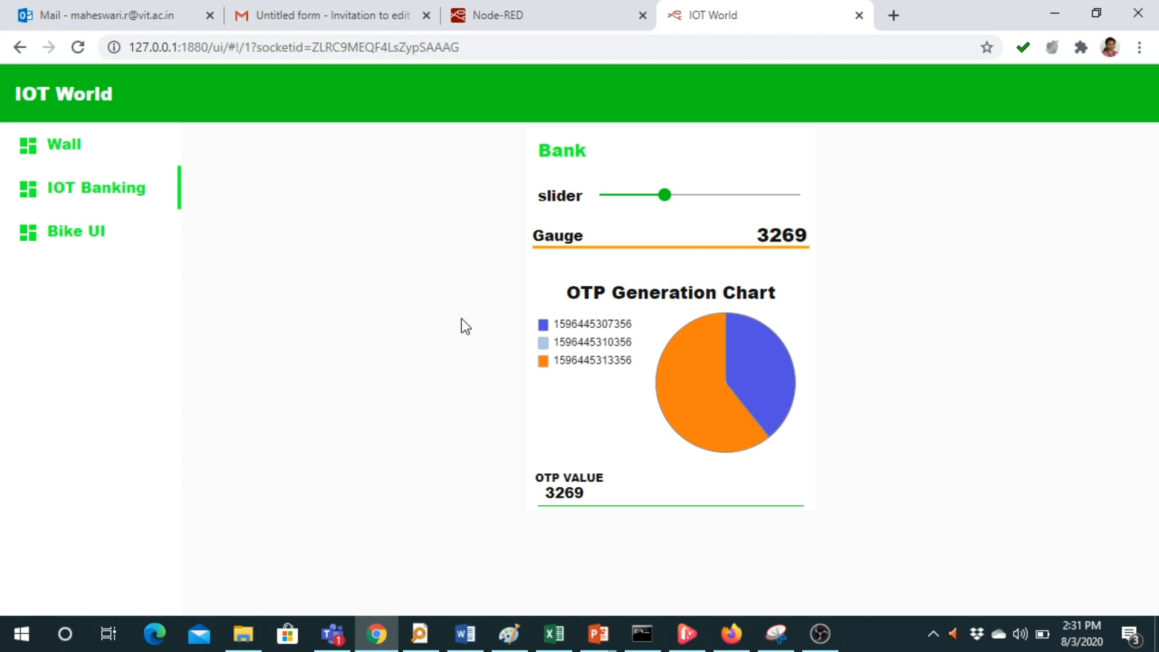
left_click(520, 18)
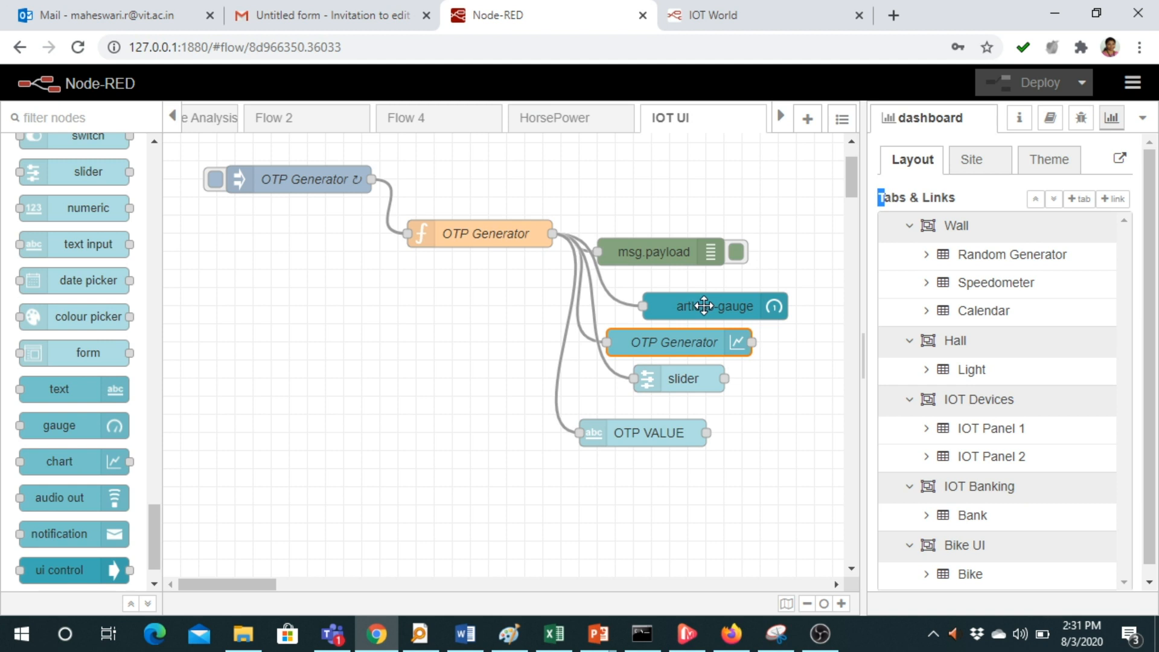
Review the artless-gauge node's settings, and view the Bike UI and IOT Banking pages on the IOT World dashboard.
double_click(704, 305)
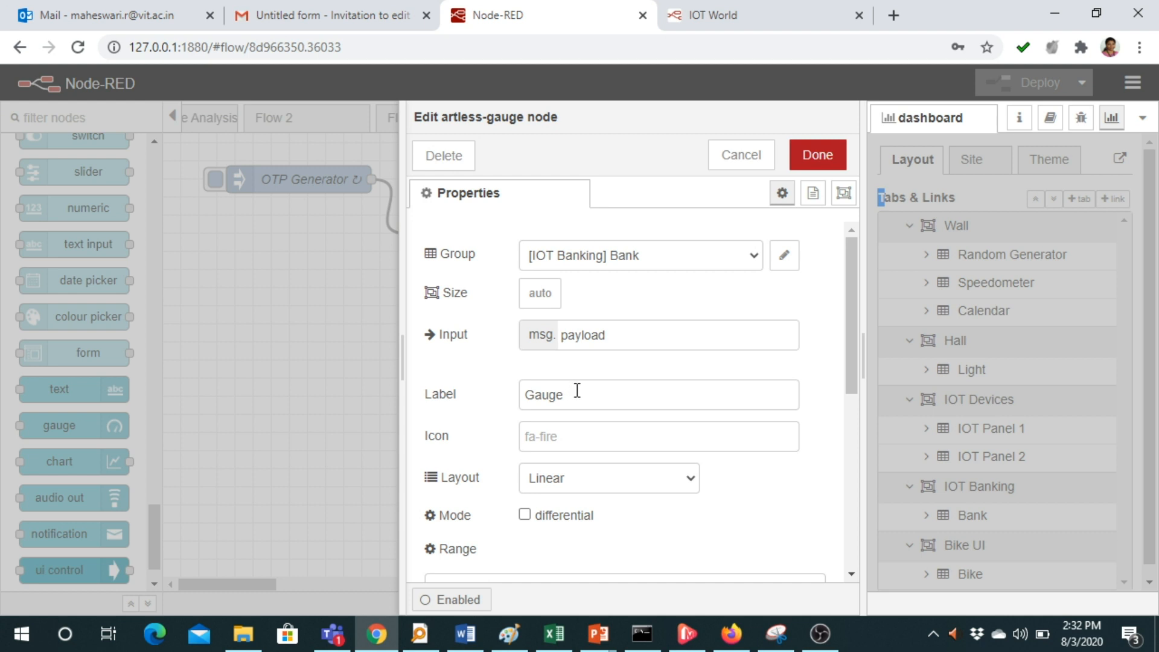
left_click(817, 155)
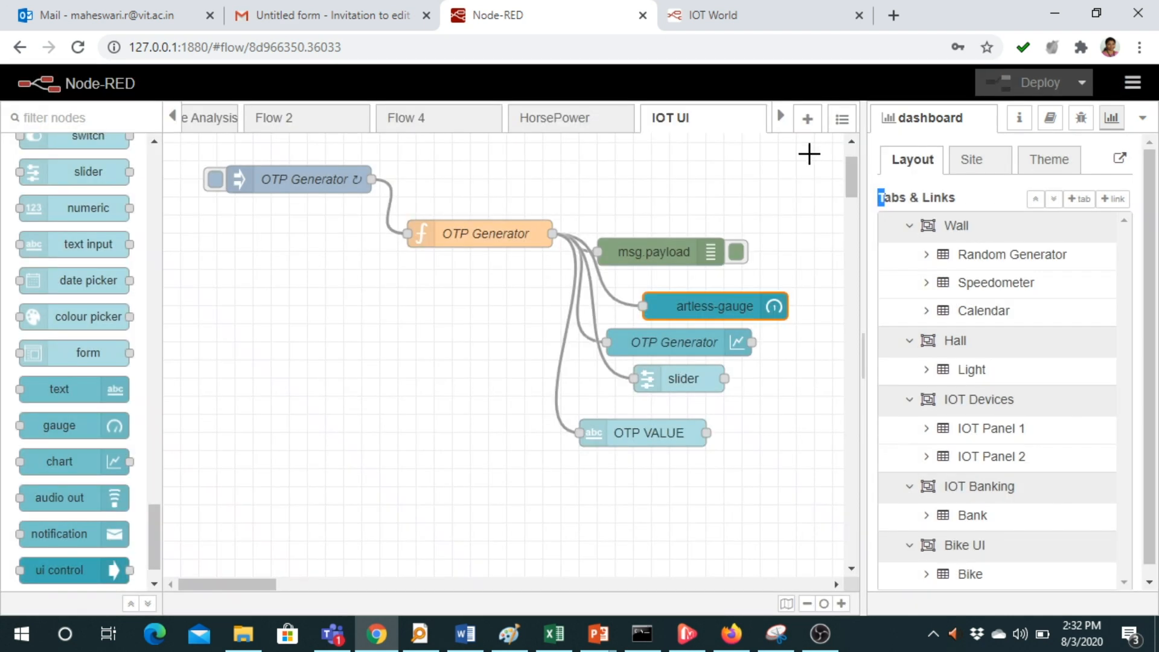
left_click(699, 19)
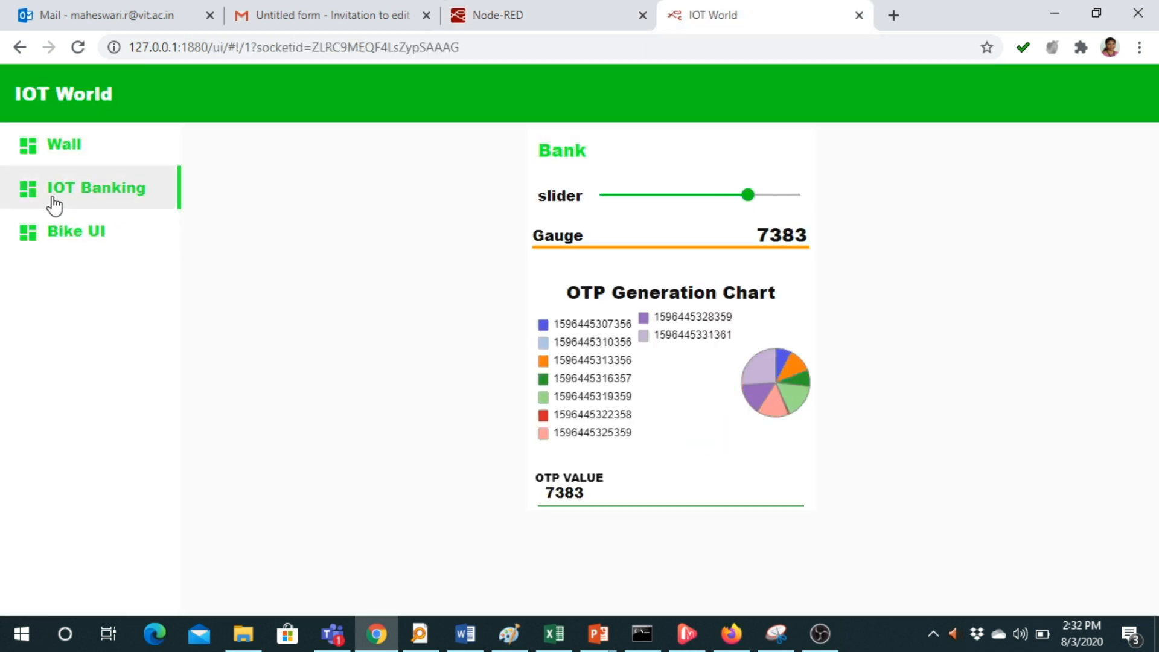
left_click(60, 240)
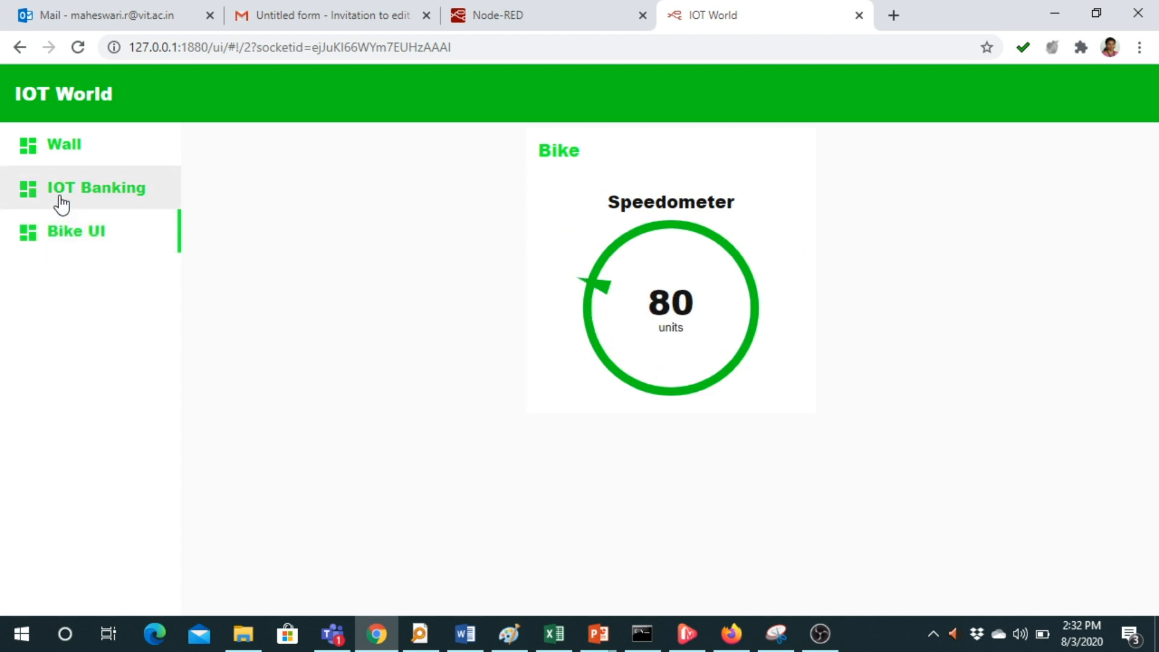
left_click(60, 202)
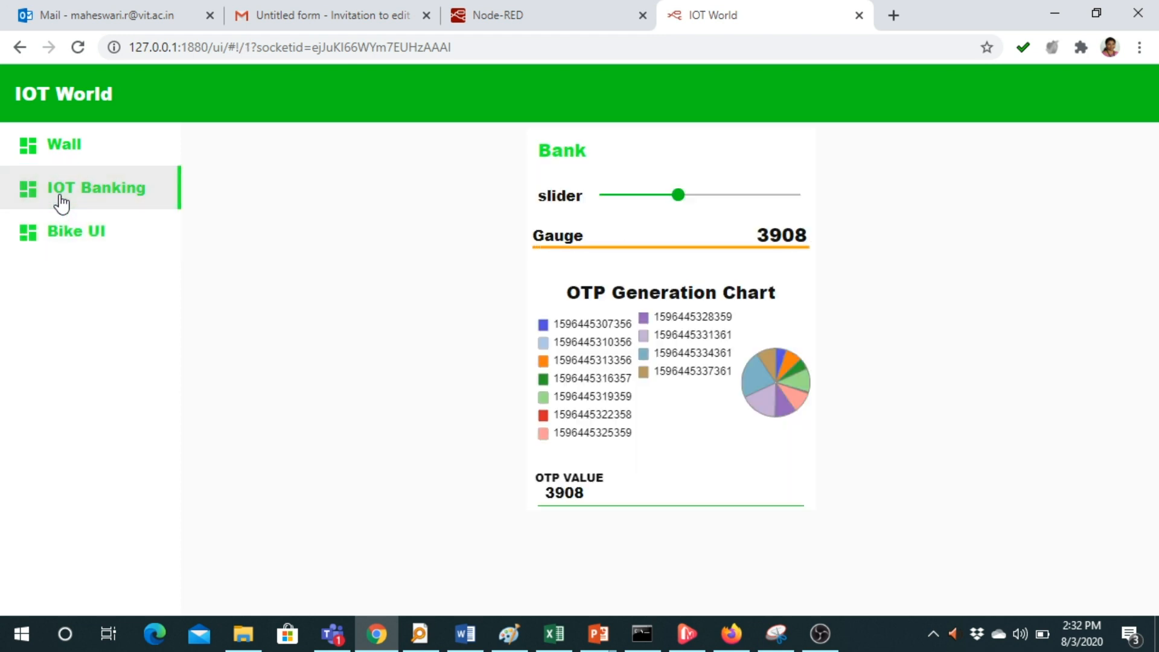